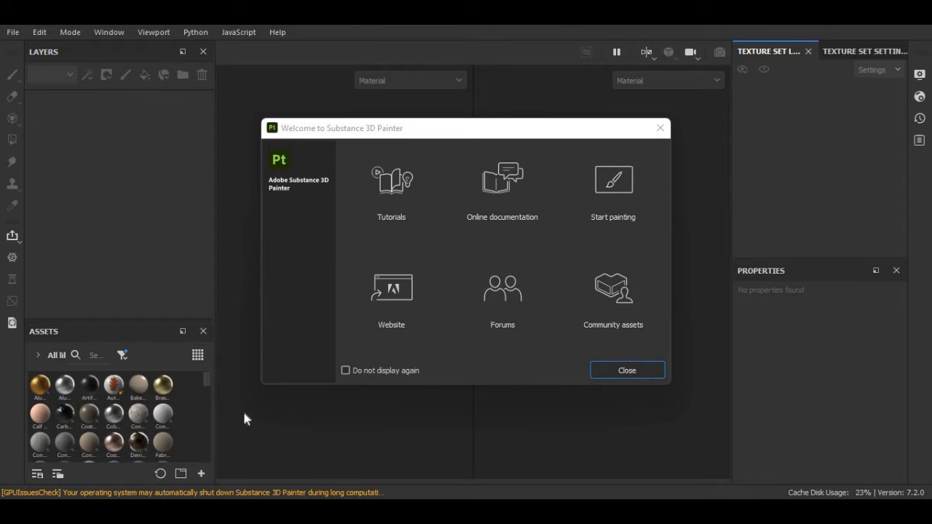
# Start a new project using the PBR - Metallic Roughness Alpha-blend template.
pyautogui.click(627, 371)
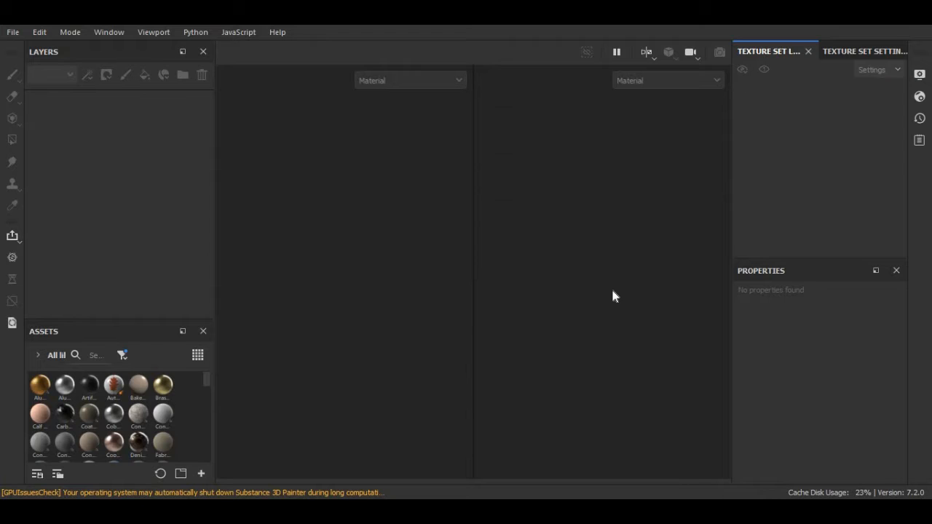
pyautogui.click(12, 32)
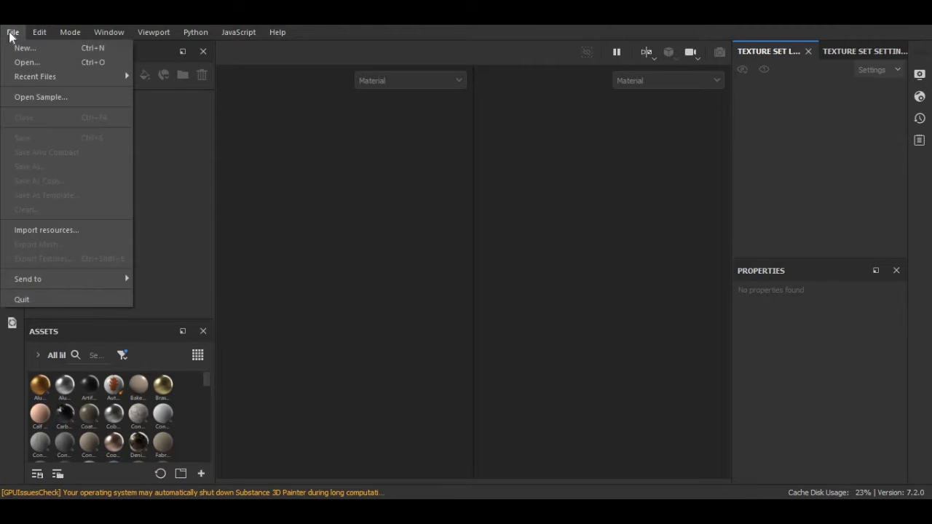
pyautogui.click(14, 48)
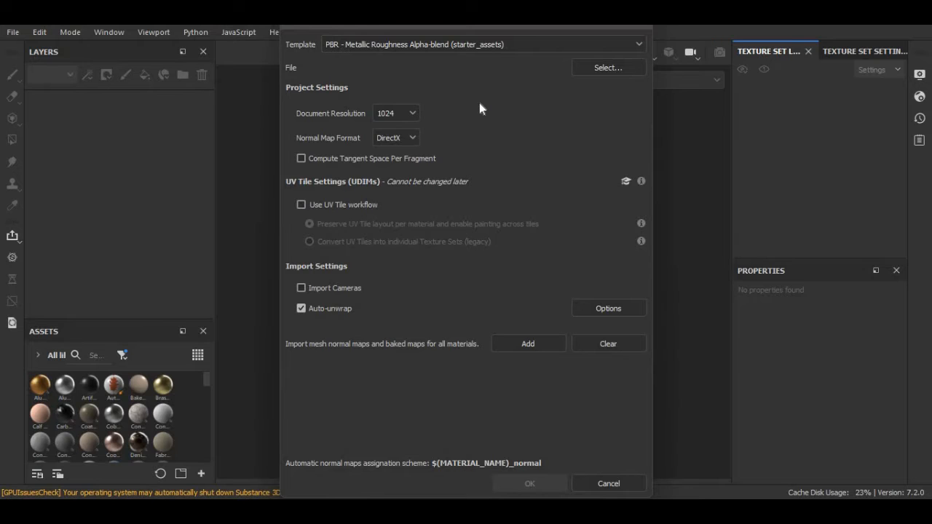
pyautogui.click(467, 46)
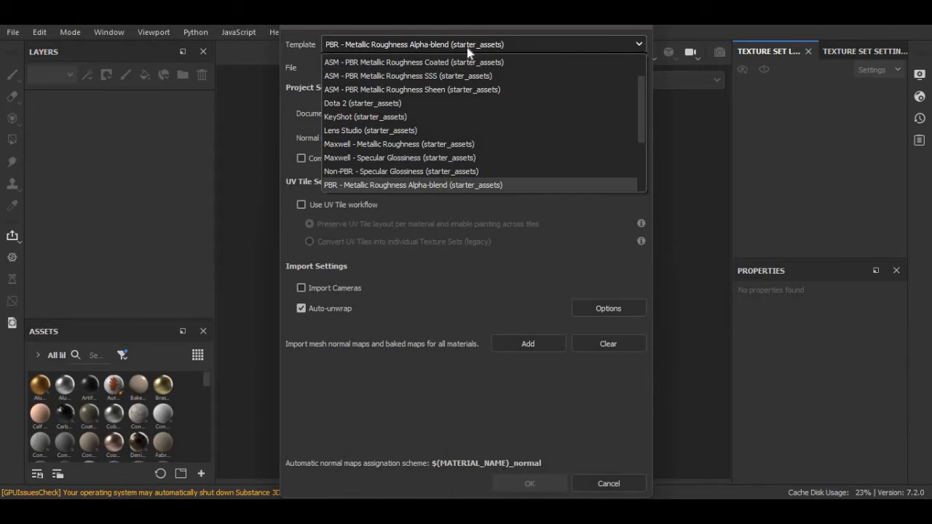
pyautogui.click(405, 184)
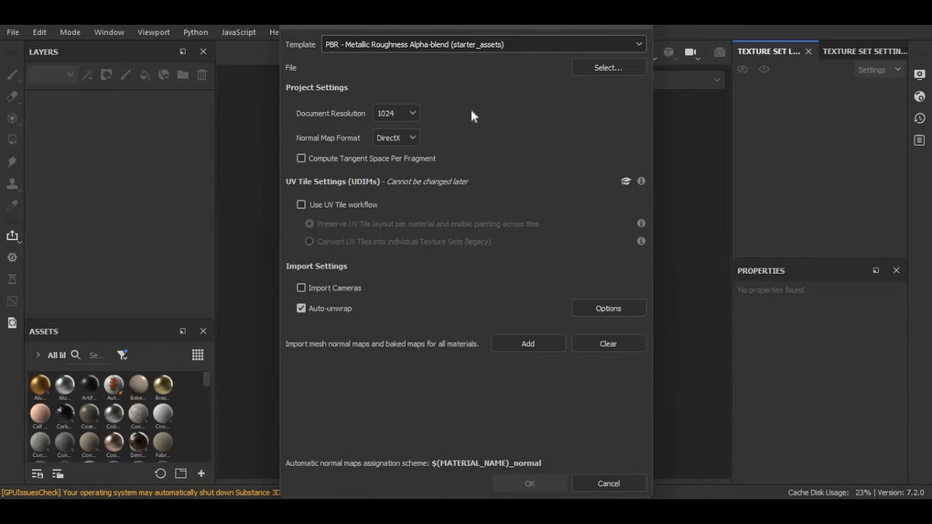
# Load Dagger.fbx as the project mesh, keep the document resolution at 1024, and create the project.
pyautogui.click(582, 69)
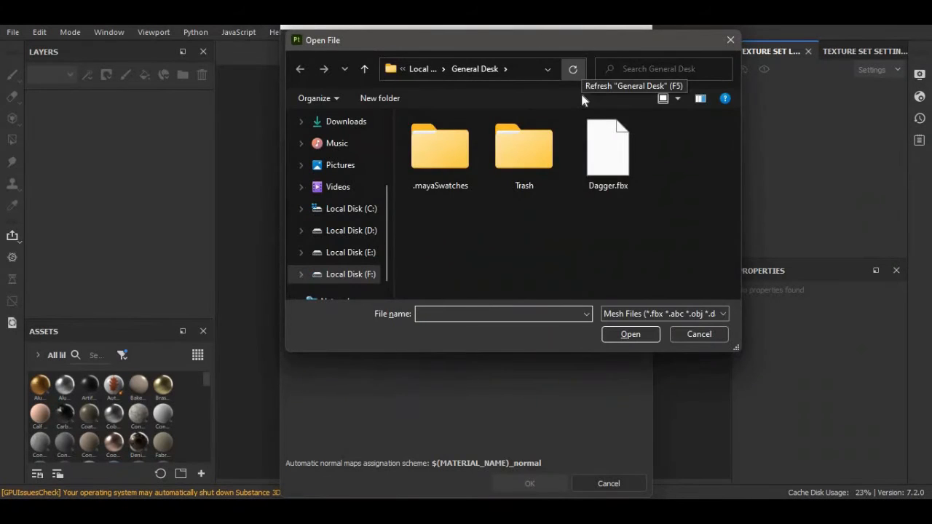
pyautogui.click(608, 165)
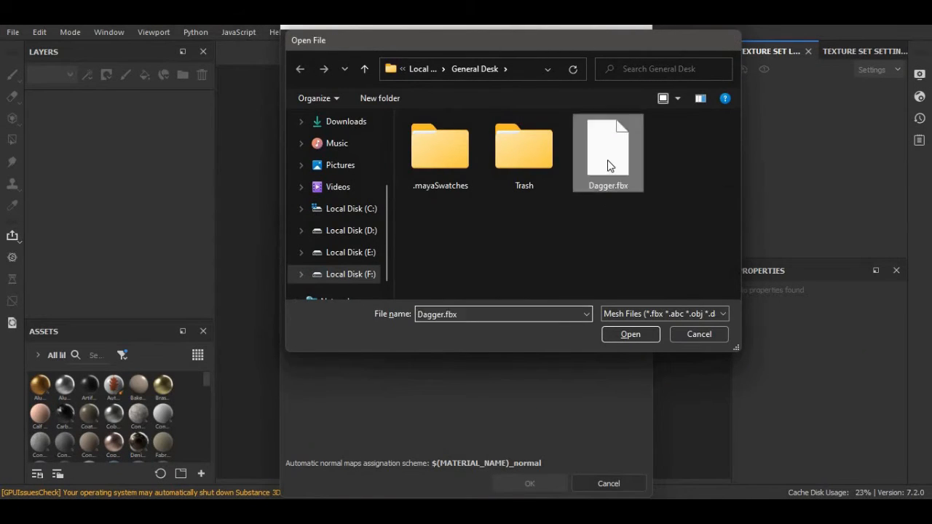
pyautogui.doubleClick(608, 165)
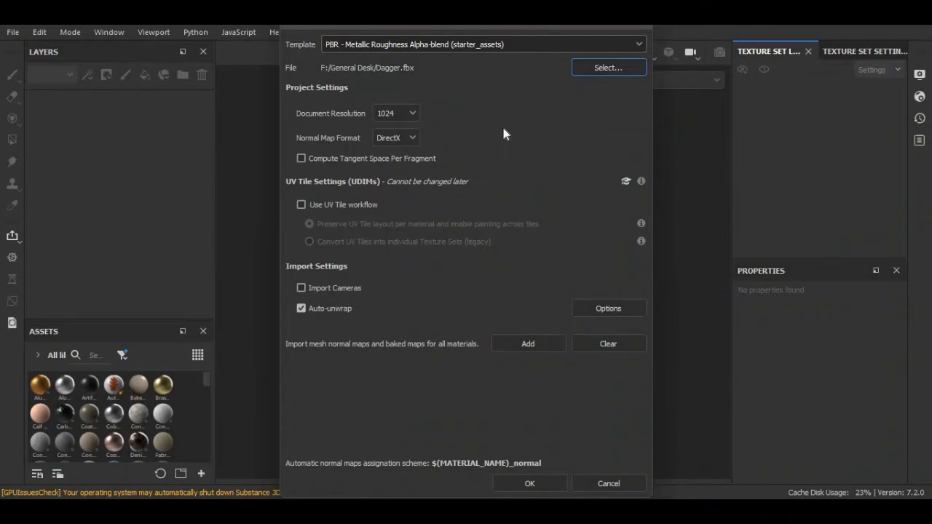
pyautogui.click(411, 115)
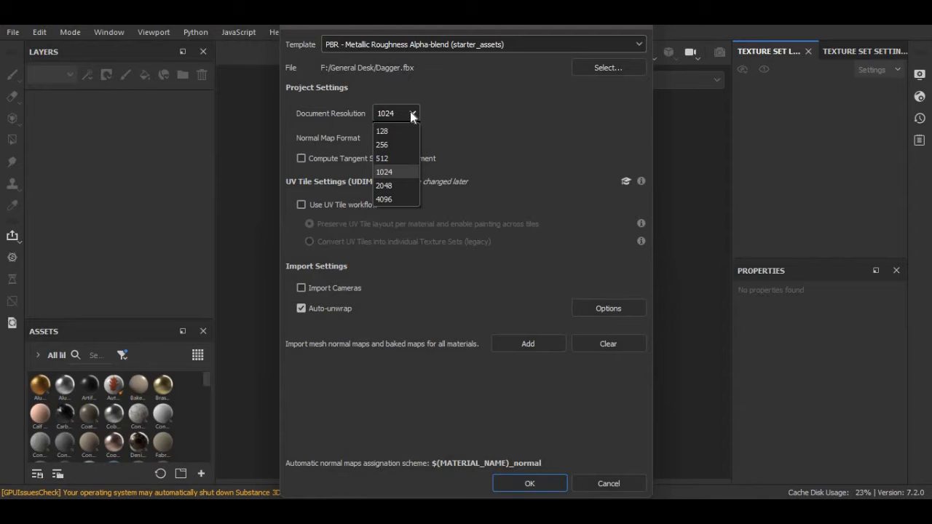
pyautogui.click(410, 111)
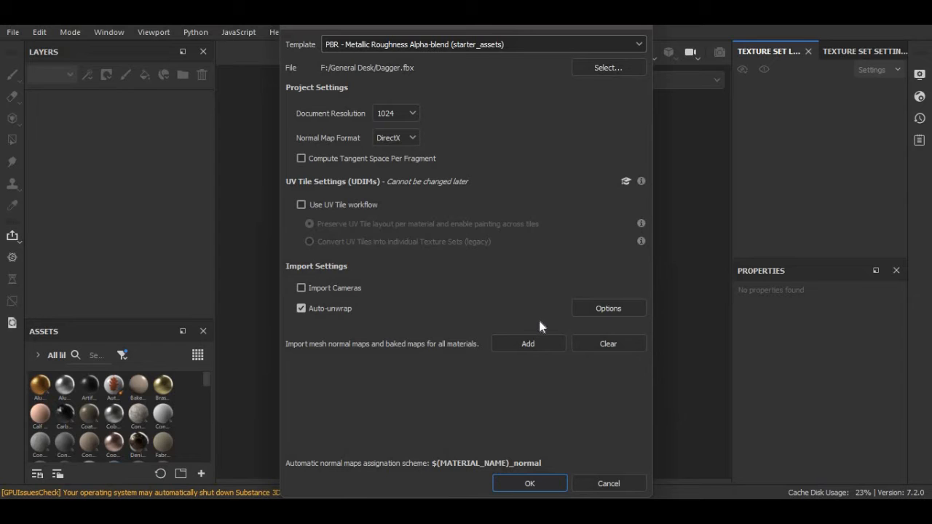
pyautogui.click(532, 479)
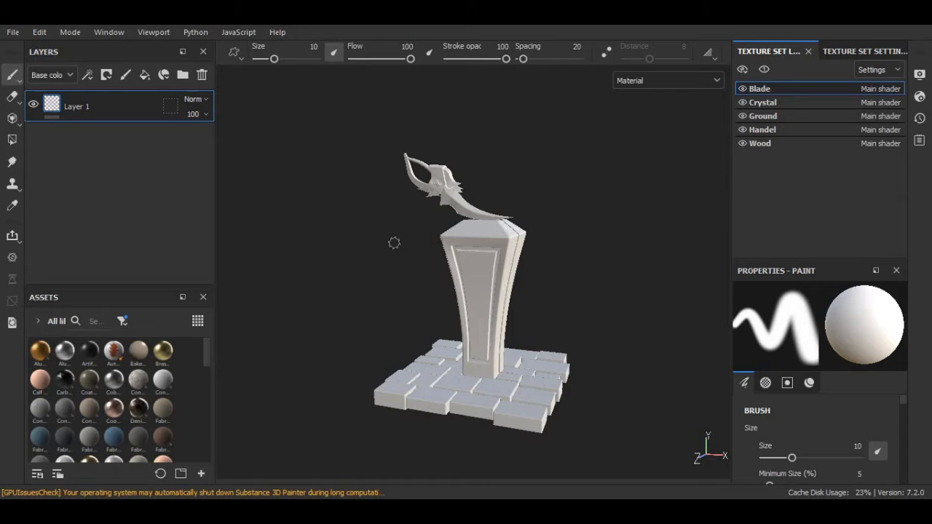
# Check which model parts the Blade, Ground, Handel and Wood texture sets cover by toggling each one's visibility.
pyautogui.click(742, 89)
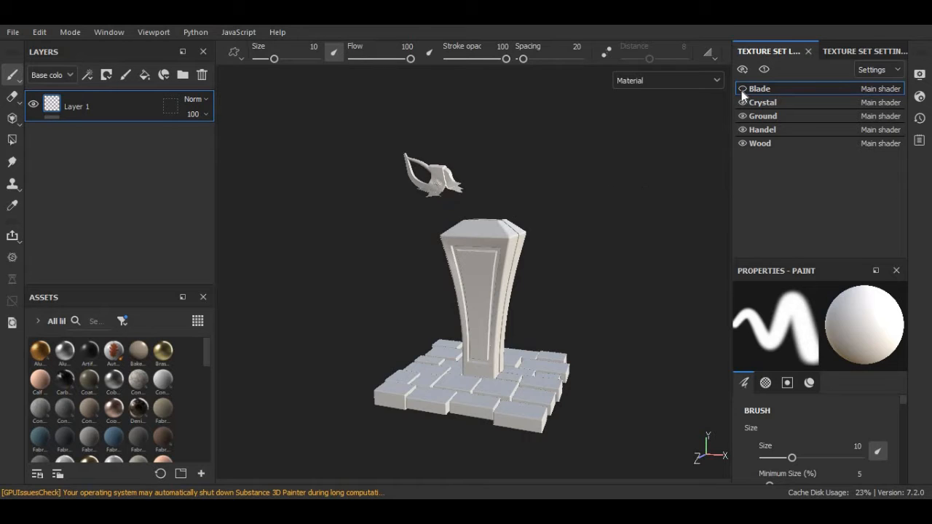
pyautogui.click(742, 89)
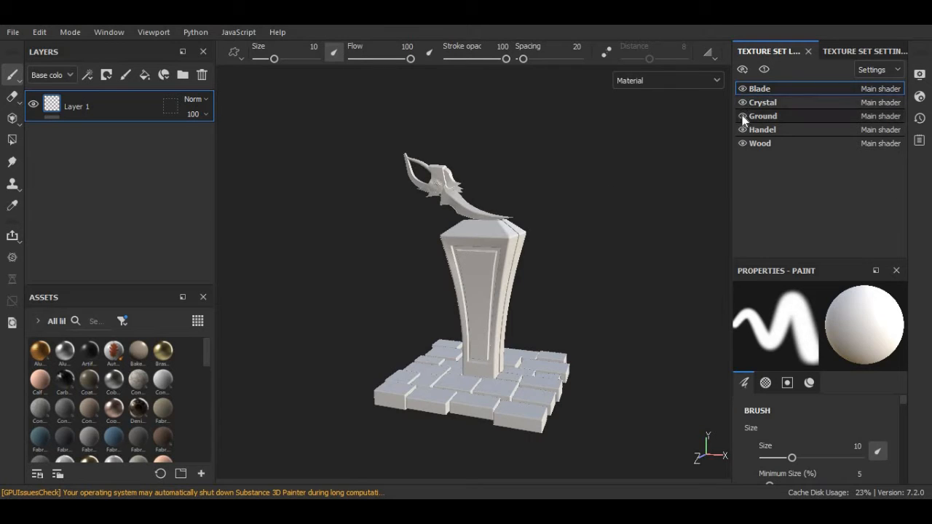
pyautogui.click(742, 116)
pyautogui.click(742, 116)
pyautogui.click(742, 130)
pyautogui.click(742, 129)
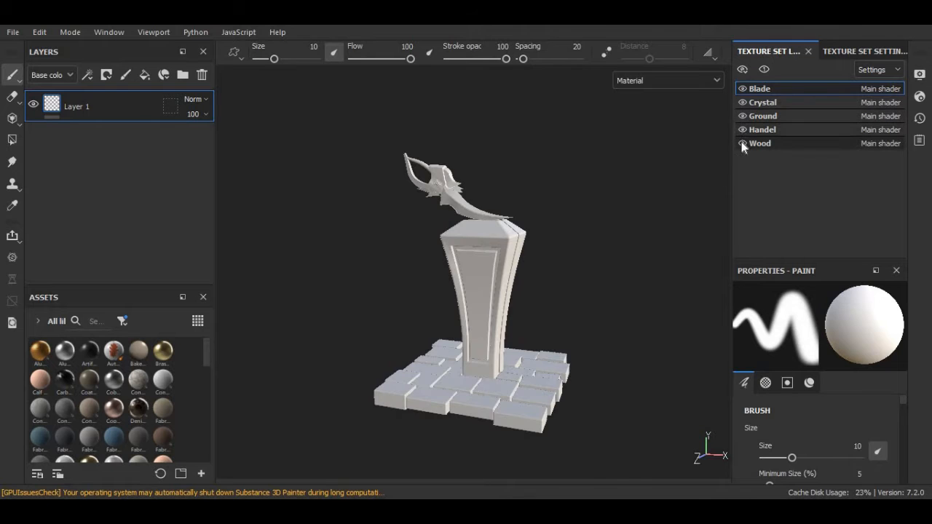
pyautogui.click(741, 143)
pyautogui.click(742, 144)
pyautogui.press('f')
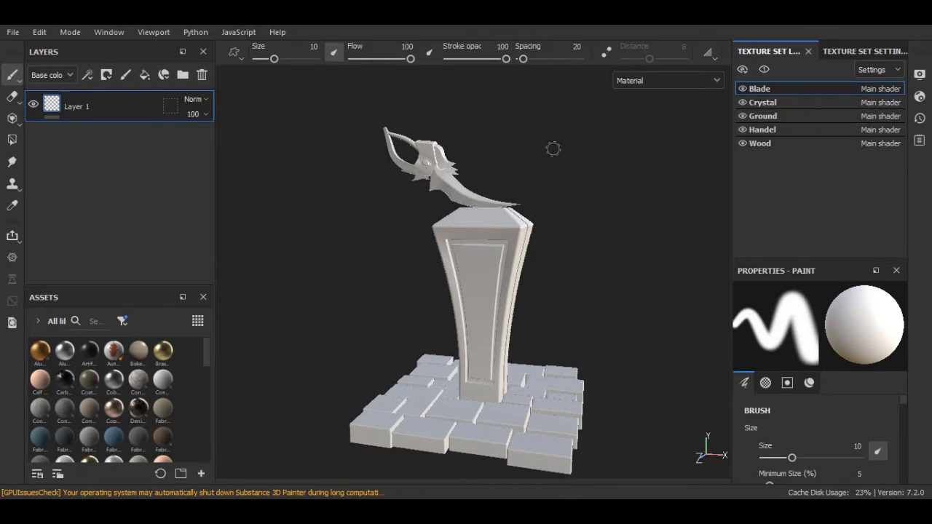
# In the Ground texture set, replace the default paint layer with a fill layer named Base.
pyautogui.click(753, 117)
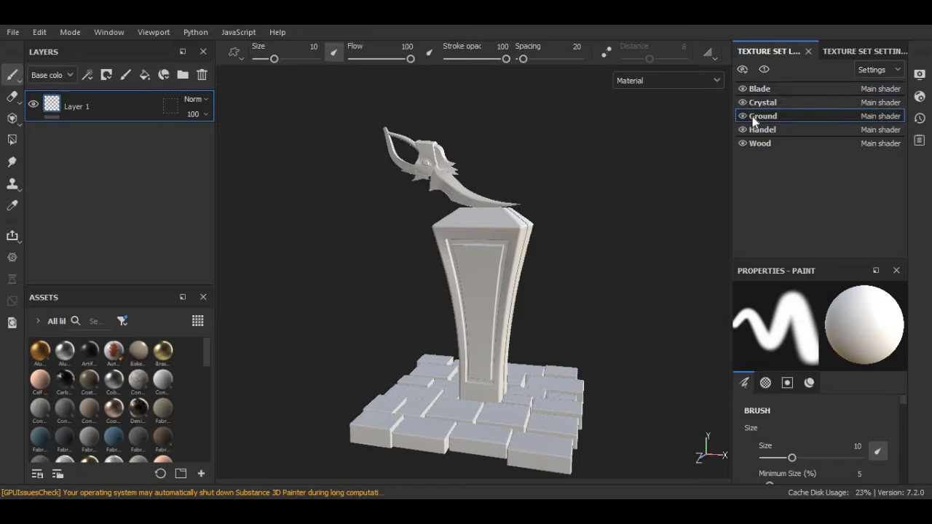
pyautogui.click(202, 76)
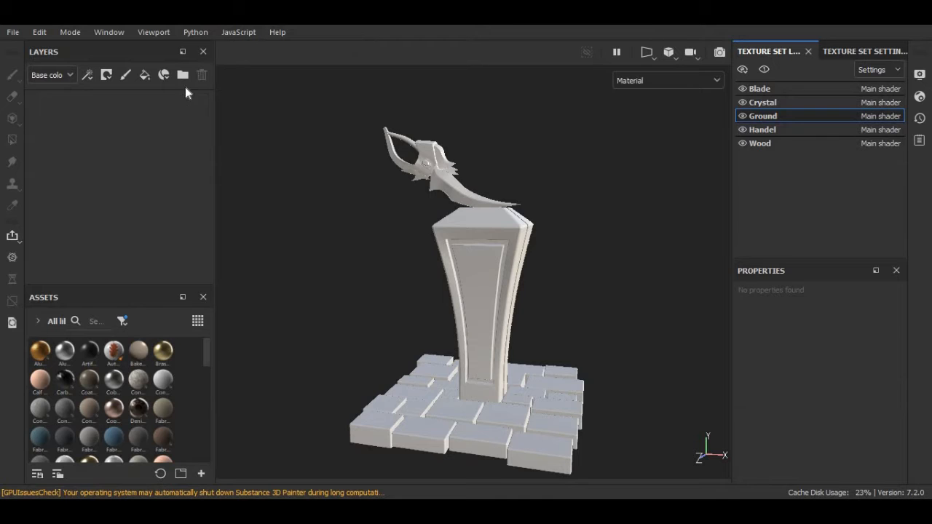
pyautogui.click(145, 76)
pyautogui.doubleClick(85, 102)
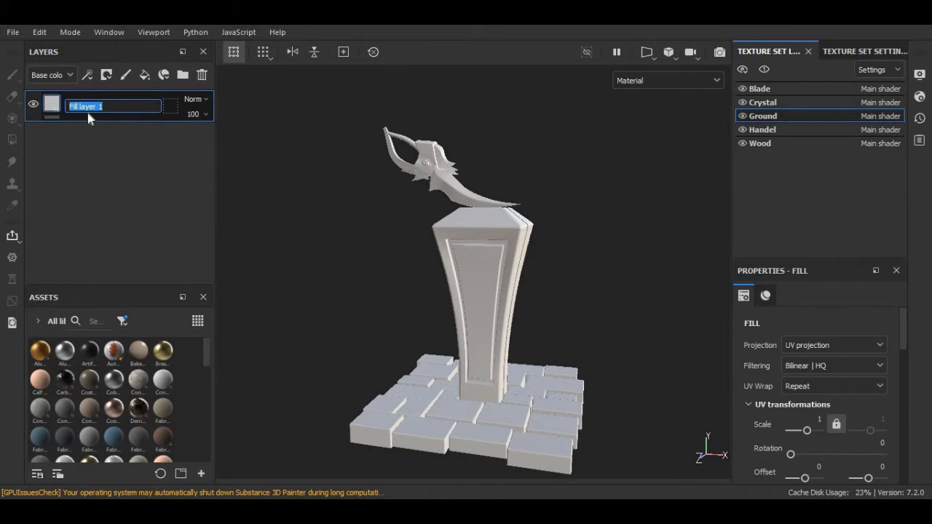
pyautogui.write('Base')
pyautogui.press('Return')
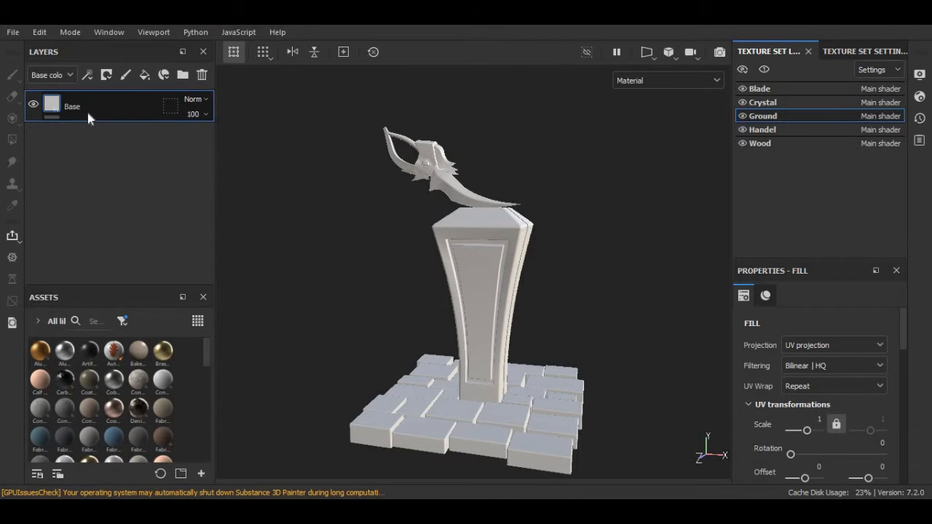
# Limit the Base fill layer's material channels to color and roughness, disabling height, metallic, normal, opacity and emissive.
pyautogui.moveTo(732, 233); pyautogui.dragTo(698, 237)
pyautogui.scroll(-3, 774, 407)
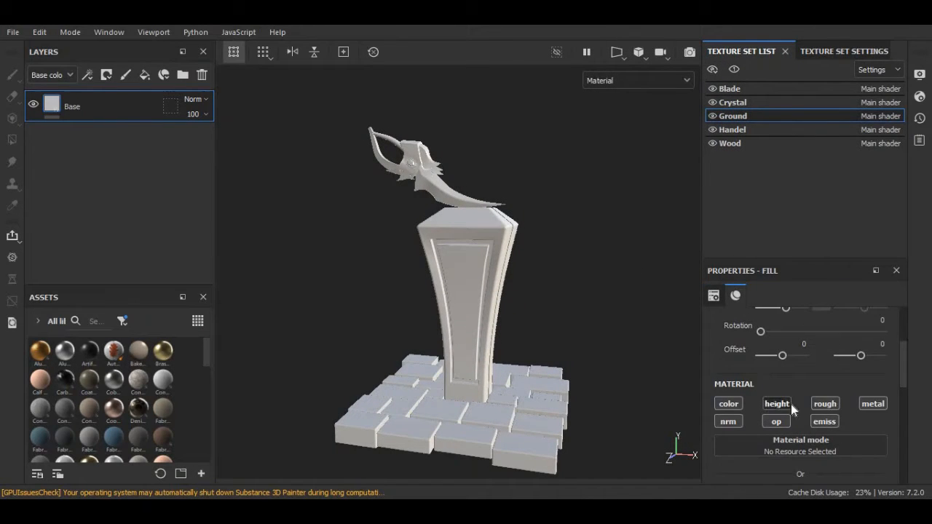
pyautogui.click(873, 403)
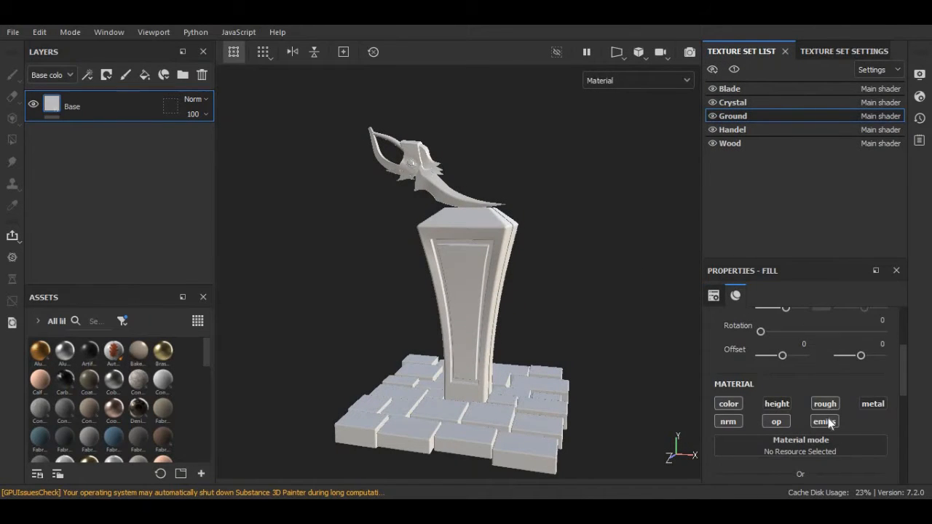
pyautogui.click(777, 425)
pyautogui.click(733, 424)
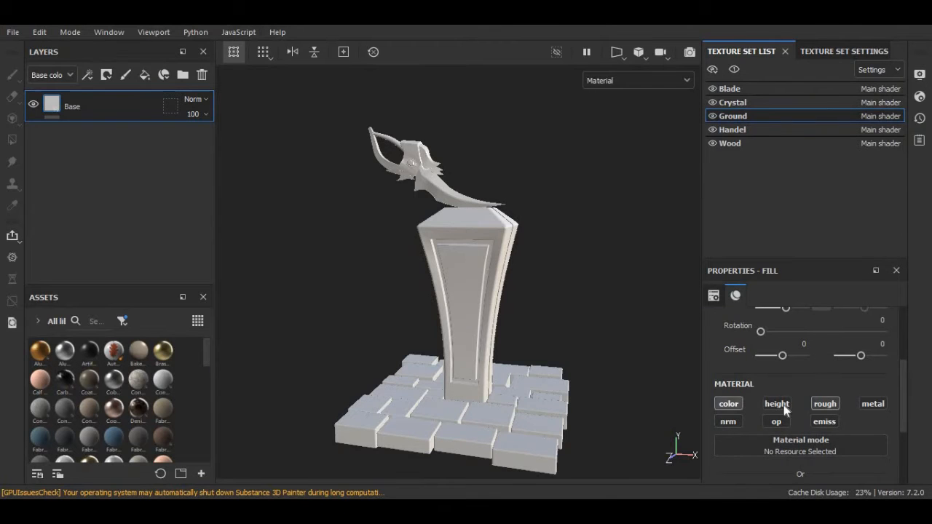
# Set the Base layer's base color to dark brown 2f2311.
pyautogui.scroll(-3, 861, 416)
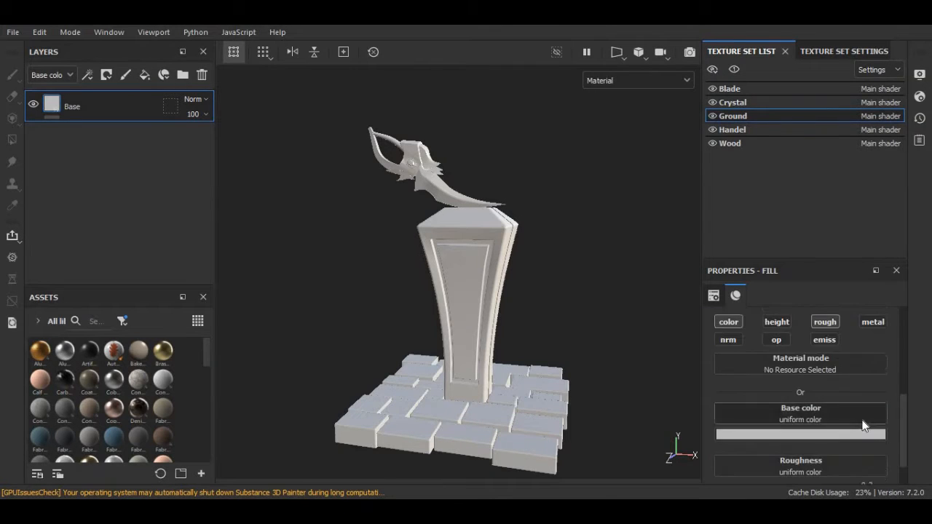
pyautogui.scroll(-1, 862, 425)
pyautogui.click(791, 399)
pyautogui.moveTo(760, 330); pyautogui.dragTo(792, 341)
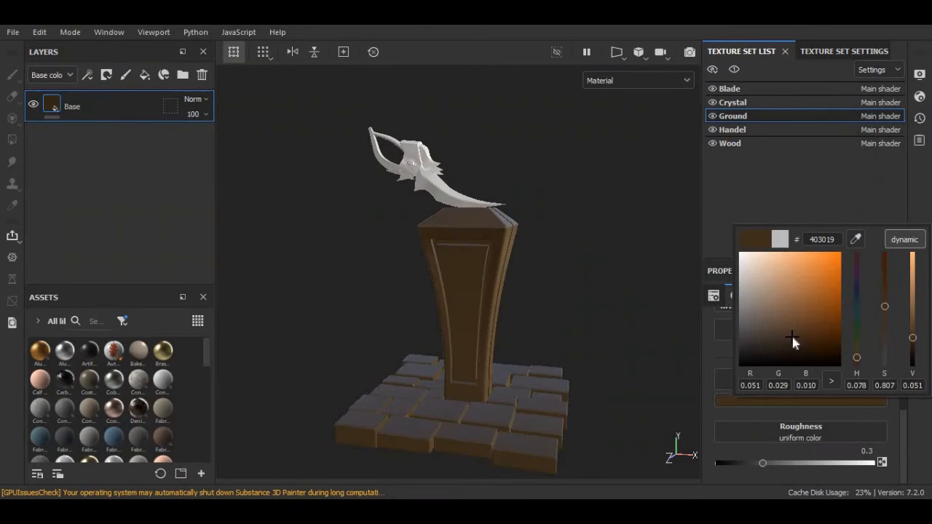
pyautogui.moveTo(912, 338); pyautogui.dragTo(906, 346)
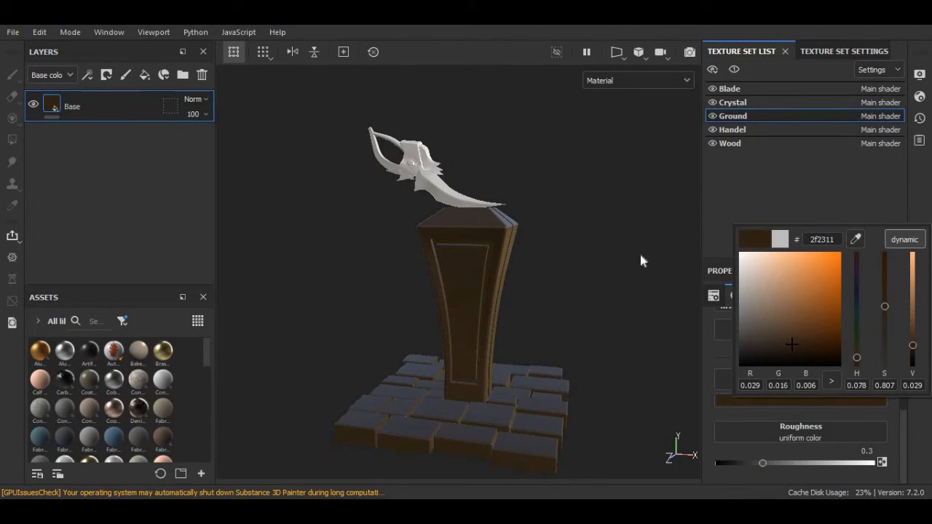
pyautogui.click(589, 239)
pyautogui.moveTo(587, 233); pyautogui.dragTo(581, 222, button='middle')
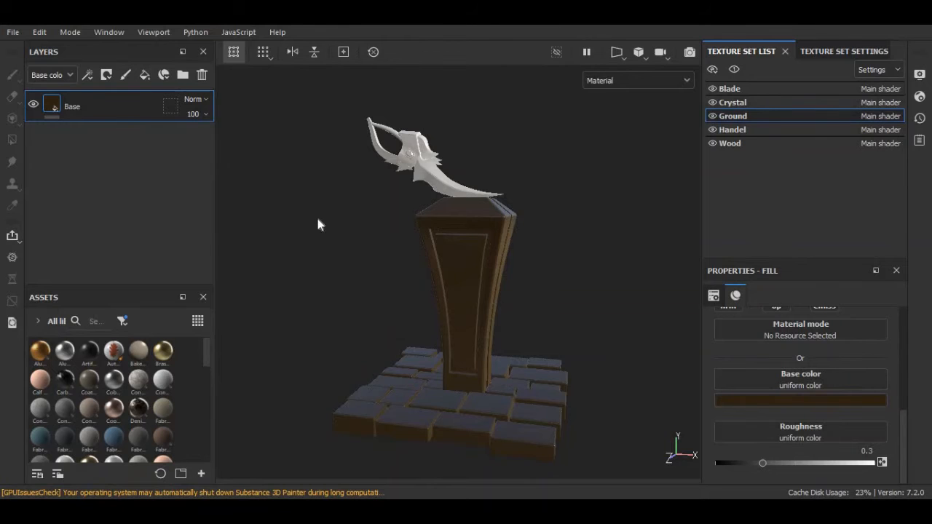
# Duplicate the Base layer and rename the copy Var 01.
pyautogui.rightClick(79, 97)
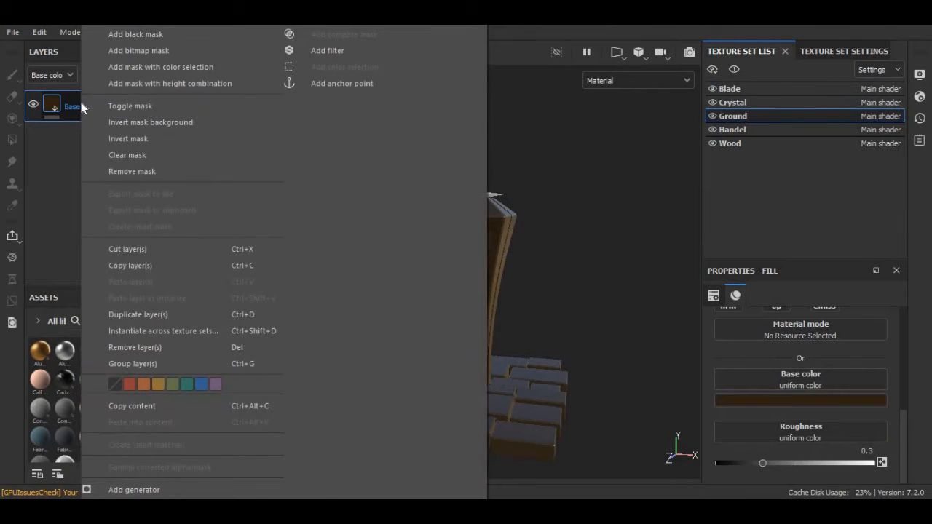
pyautogui.click(123, 313)
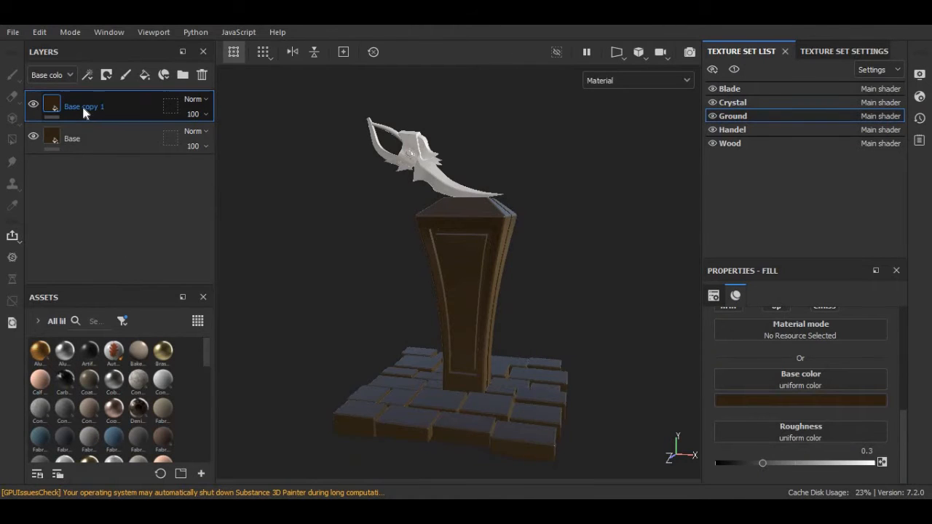
pyautogui.doubleClick(82, 106)
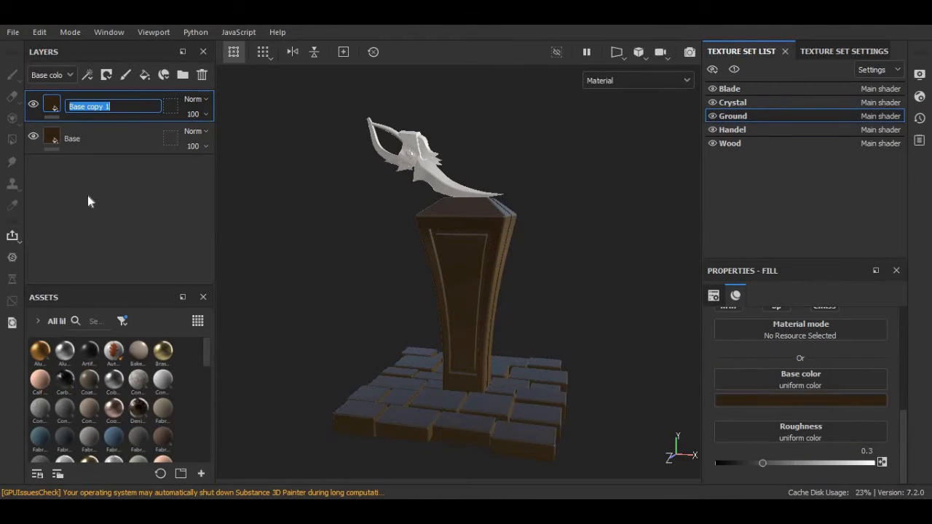
pyautogui.write('Var 01')
pyautogui.press('Return')
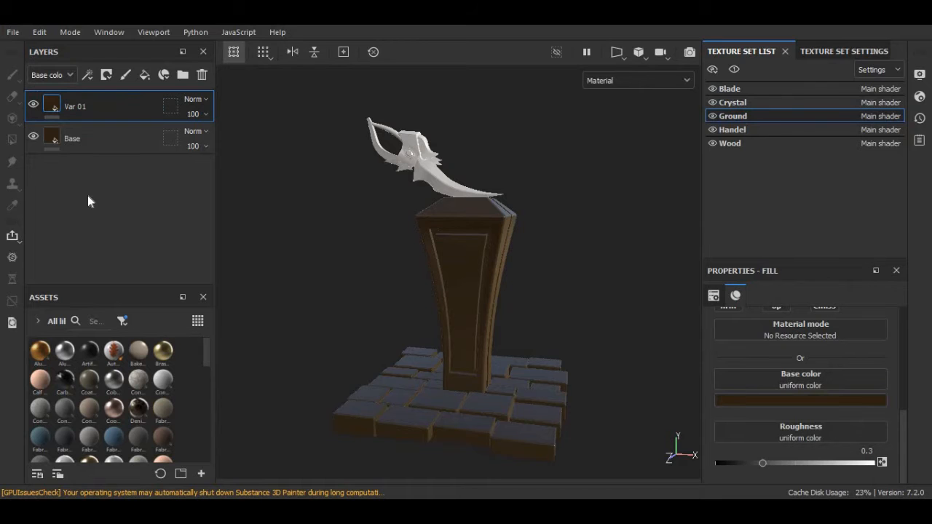
# Change the Var 01 layer's base color to a lighter, more saturated golden brown.
pyautogui.scroll(2, 769, 385)
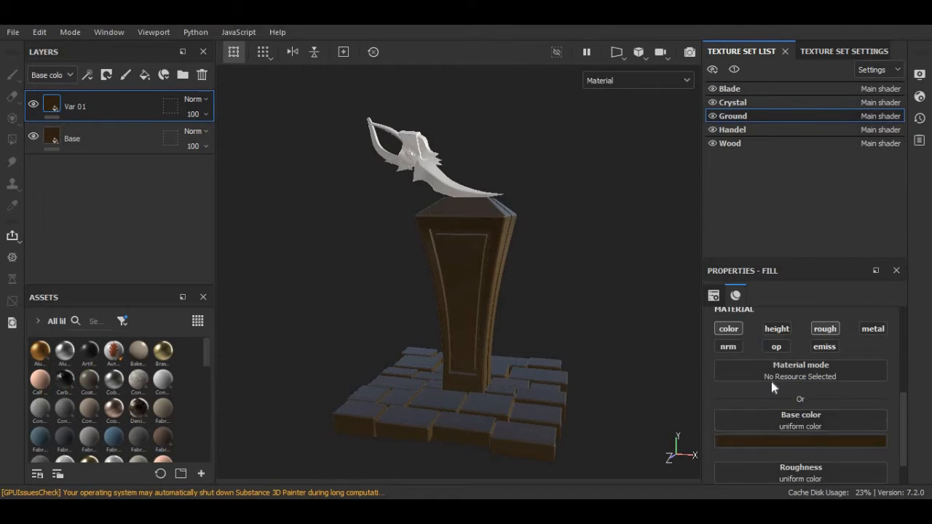
pyautogui.scroll(-1, 830, 382)
pyautogui.scroll(-1, 831, 386)
pyautogui.click(819, 397)
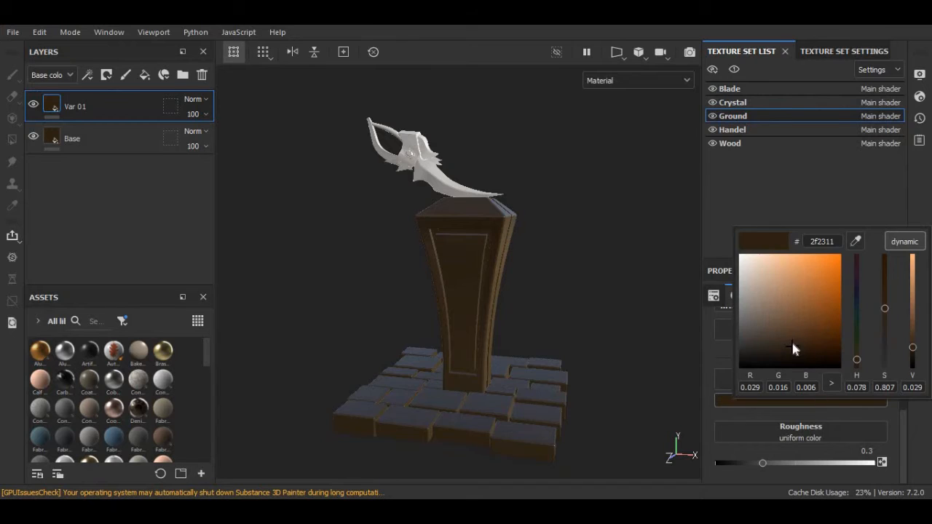
pyautogui.moveTo(791, 339); pyautogui.dragTo(858, 361)
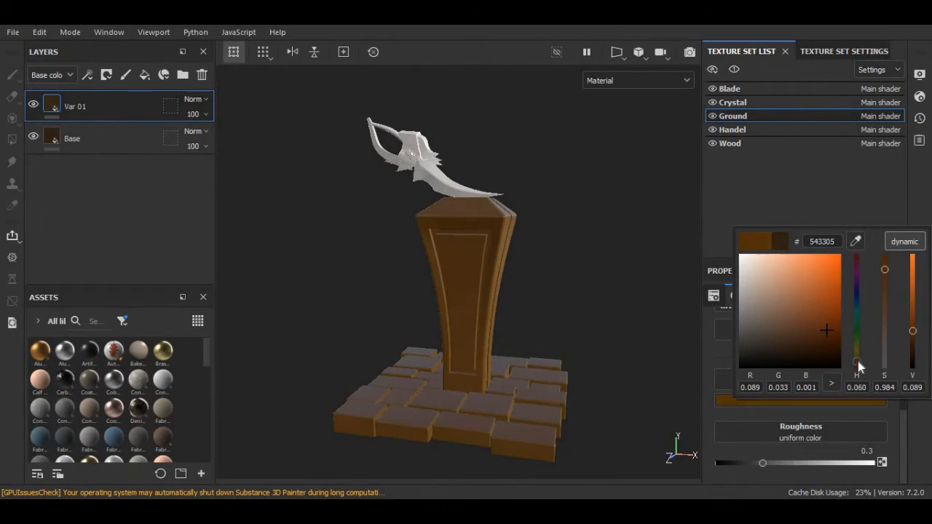
pyautogui.moveTo(912, 331); pyautogui.dragTo(860, 359)
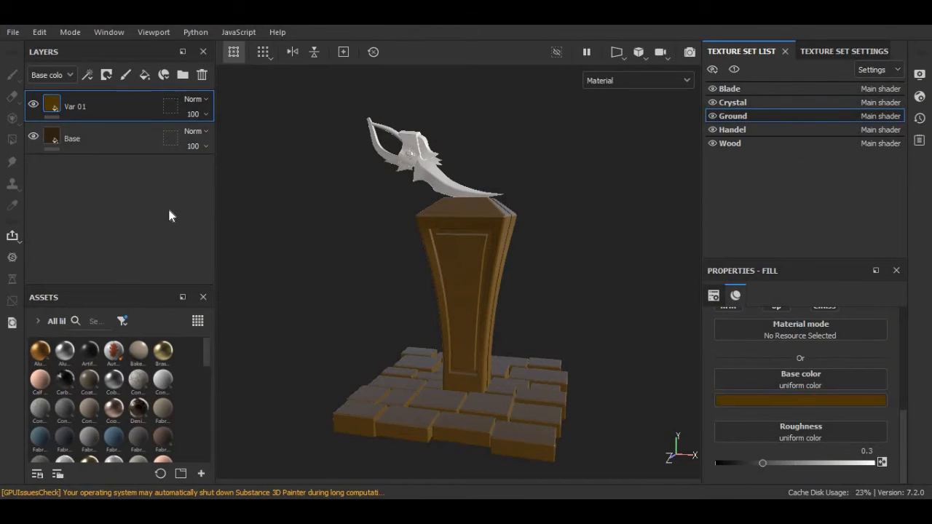
# Add a black mask to the Var 01 layer and place a fill effect in that mask.
pyautogui.rightClick(78, 105)
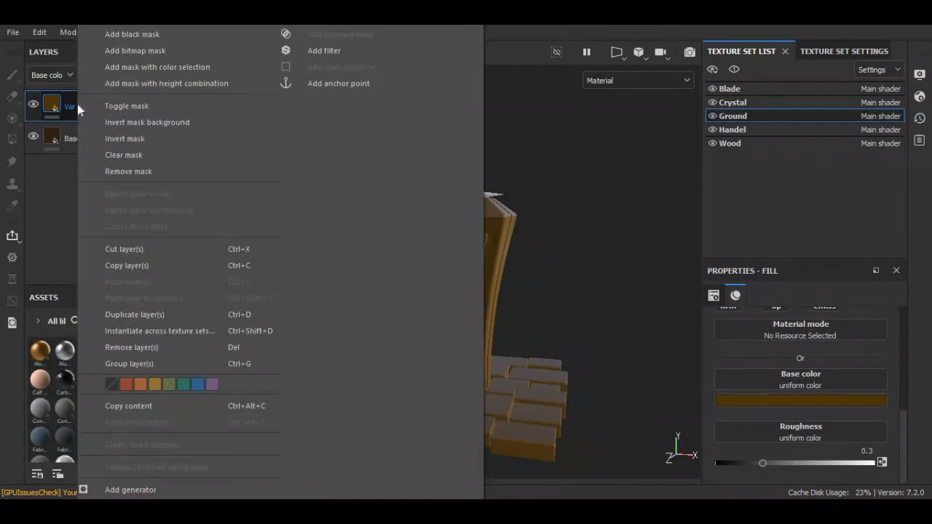
pyautogui.click(128, 34)
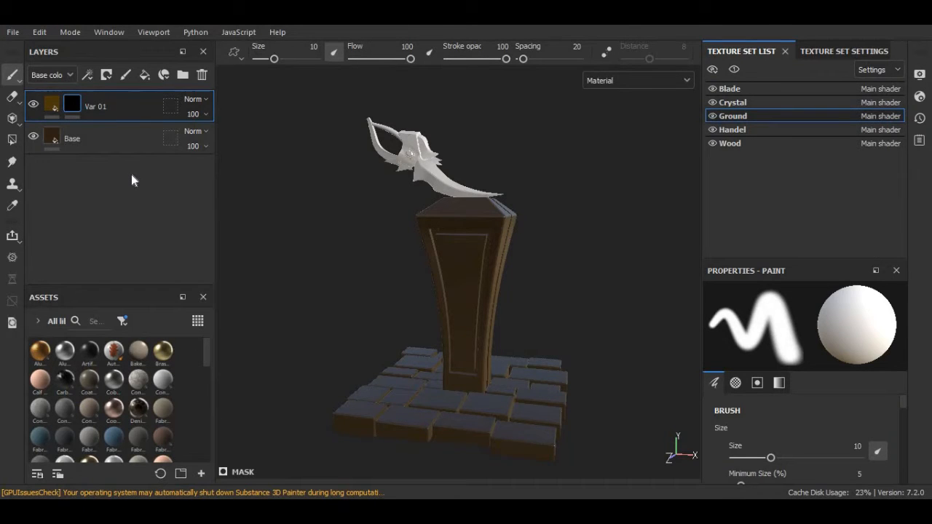
pyautogui.rightClick(97, 109)
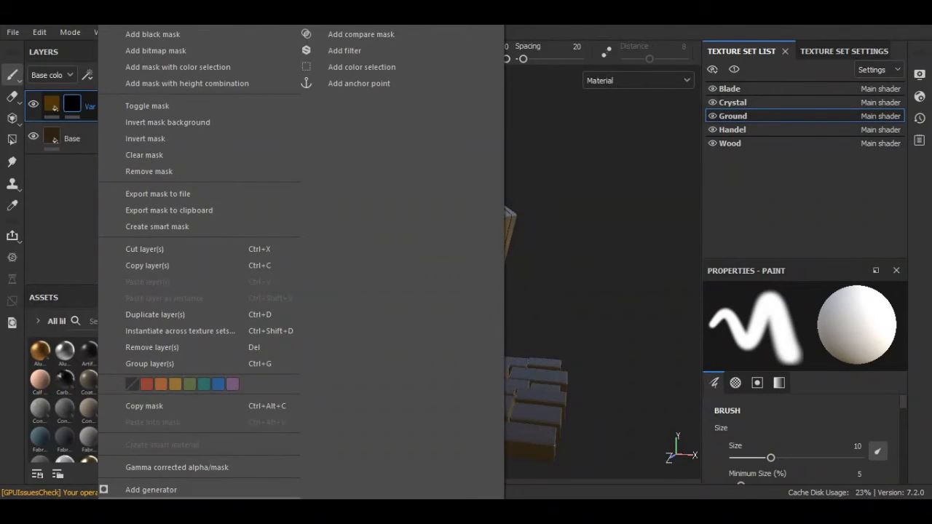
pyautogui.click(151, 521)
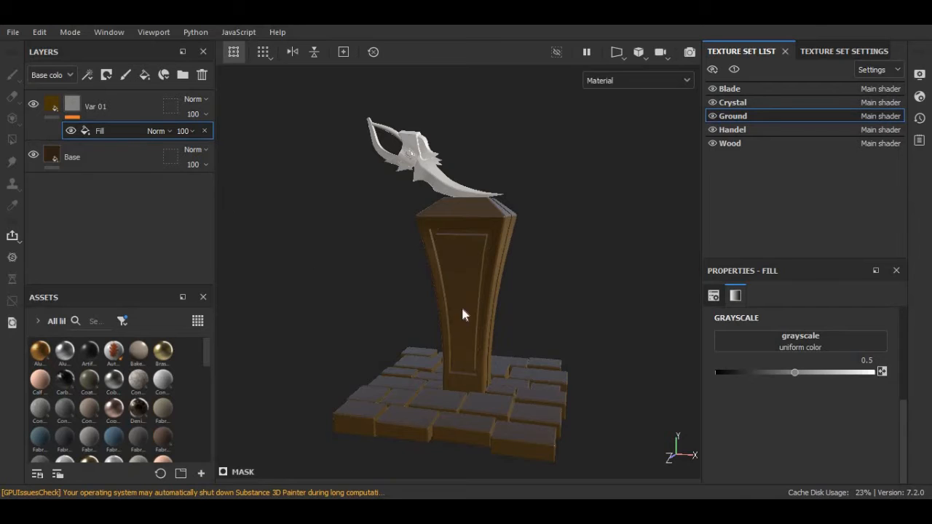
# Search the resources for cloud and assign Clouds 3 as the mask fill's grayscale texture.
pyautogui.click(756, 347)
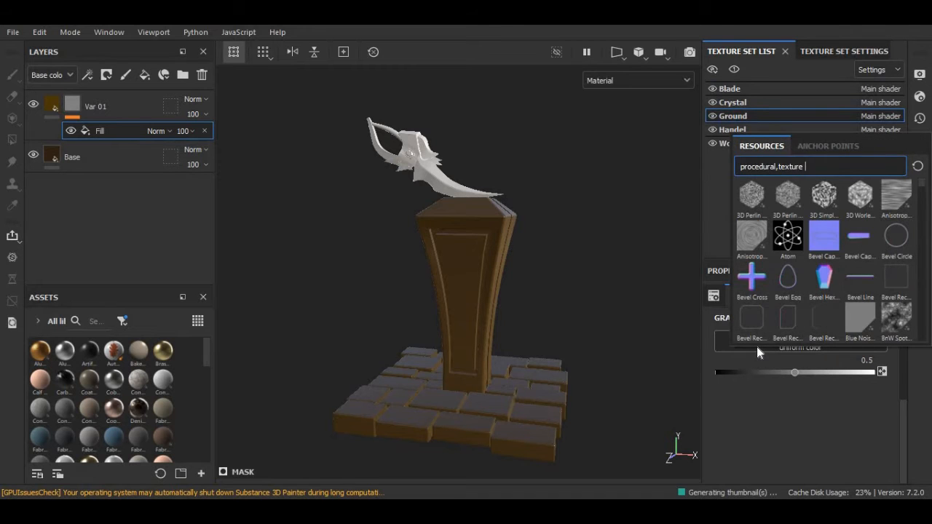
pyautogui.moveTo(808, 166); pyautogui.dragTo(702, 159)
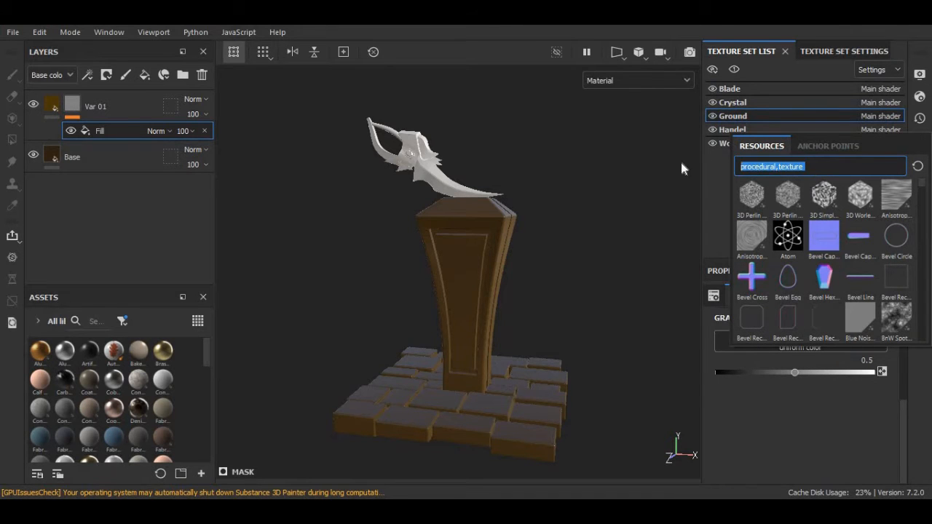
pyautogui.write('cloud')
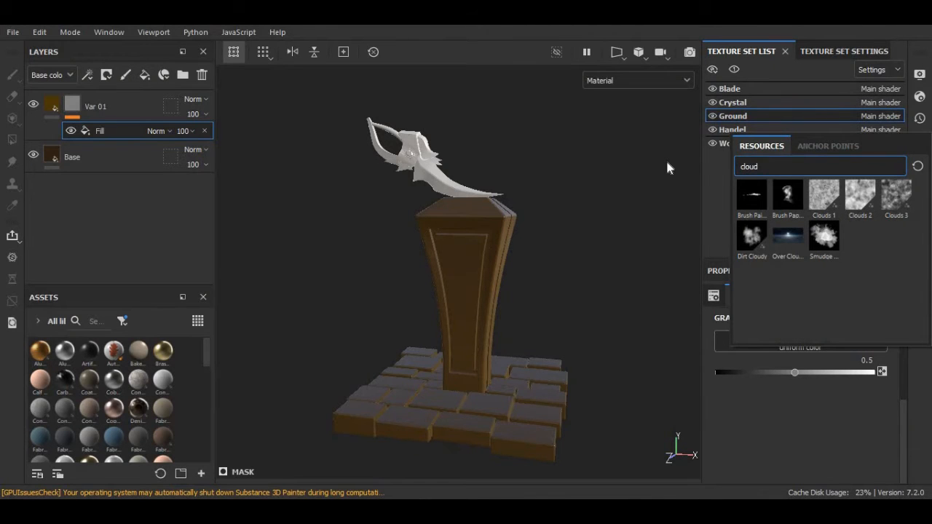
pyautogui.click(891, 206)
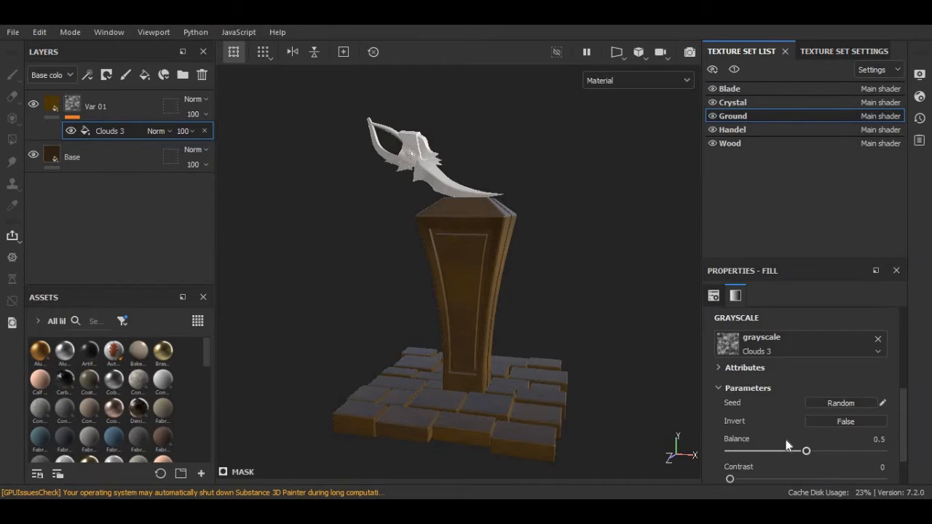
# Set the Clouds 3 mask's balance to 0.66 and contrast to 0.18.
pyautogui.scroll(-2, 785, 439)
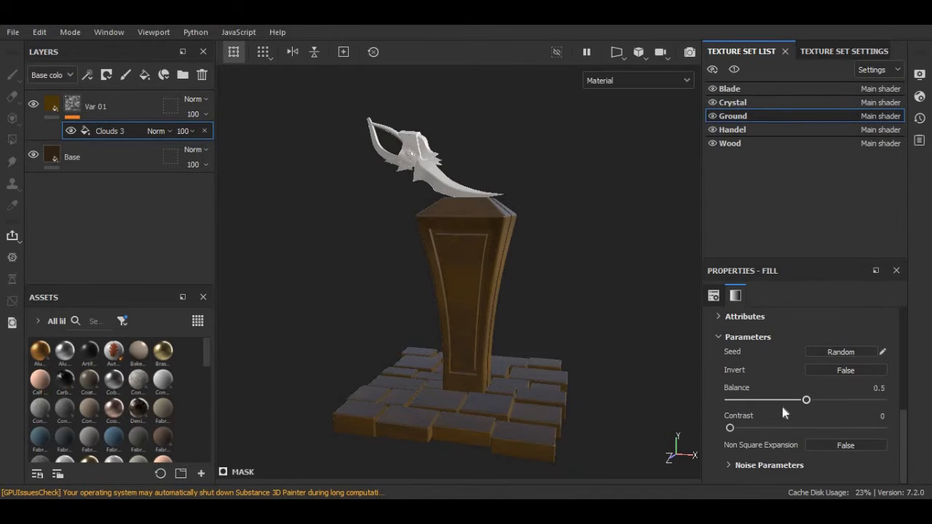
pyautogui.moveTo(730, 429); pyautogui.dragTo(748, 427)
pyautogui.moveTo(806, 401); pyautogui.dragTo(830, 404)
pyautogui.scroll(2, 780, 402)
pyautogui.scroll(2, 780, 402)
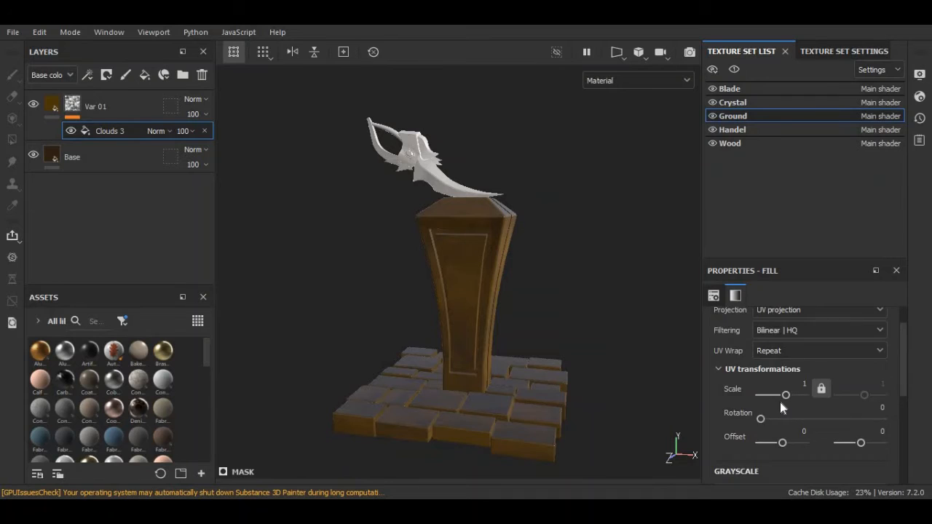
pyautogui.scroll(-4, 780, 402)
pyautogui.click(733, 464)
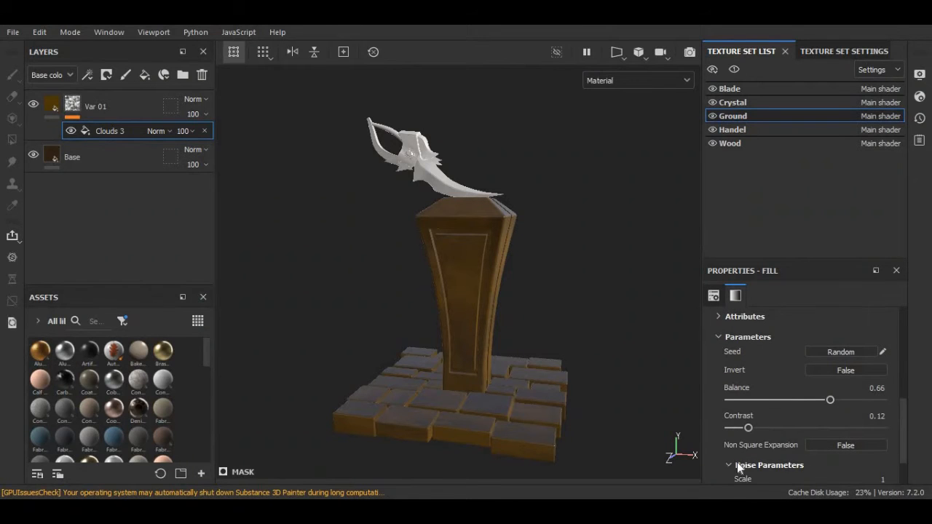
pyautogui.scroll(-2, 739, 462)
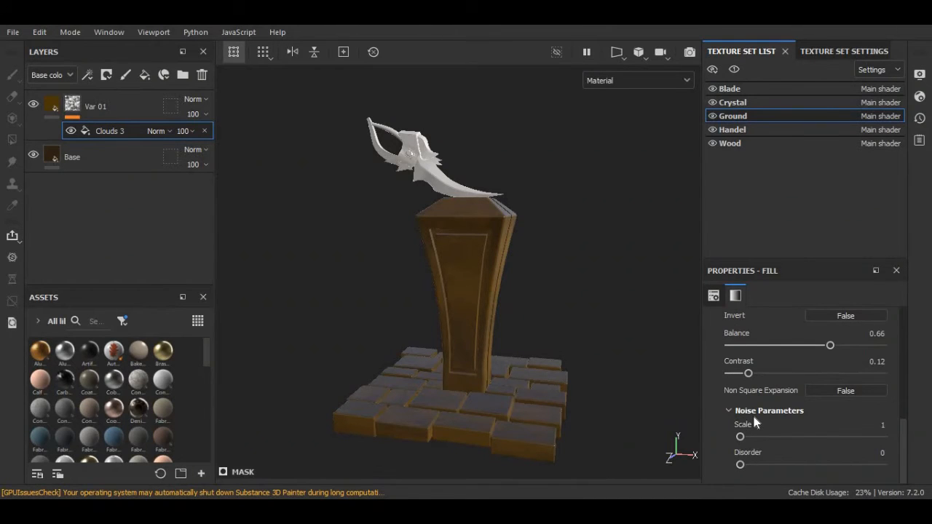
pyautogui.scroll(1, 754, 416)
pyautogui.moveTo(749, 415); pyautogui.dragTo(757, 414)
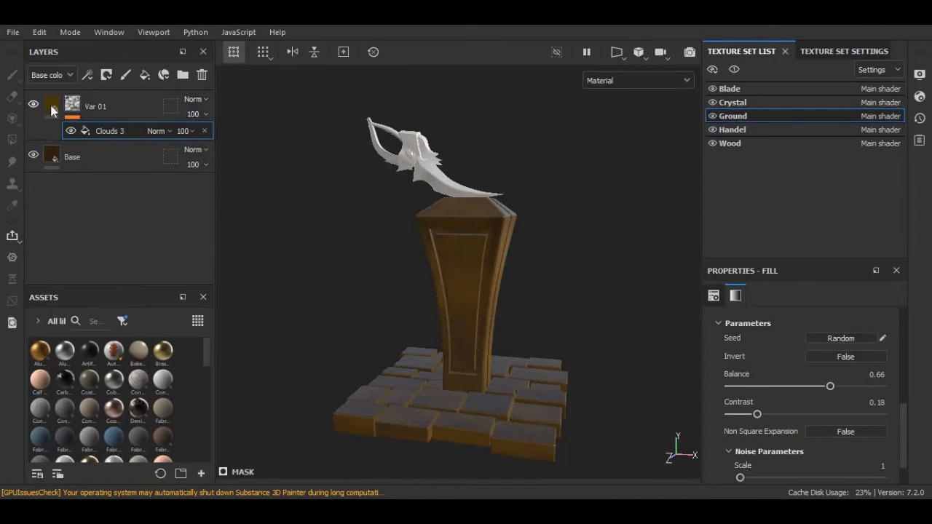
# Change the Var 01 layer's base color to dark teal and darken the Base layer's brown.
pyautogui.click(53, 109)
pyautogui.click(777, 400)
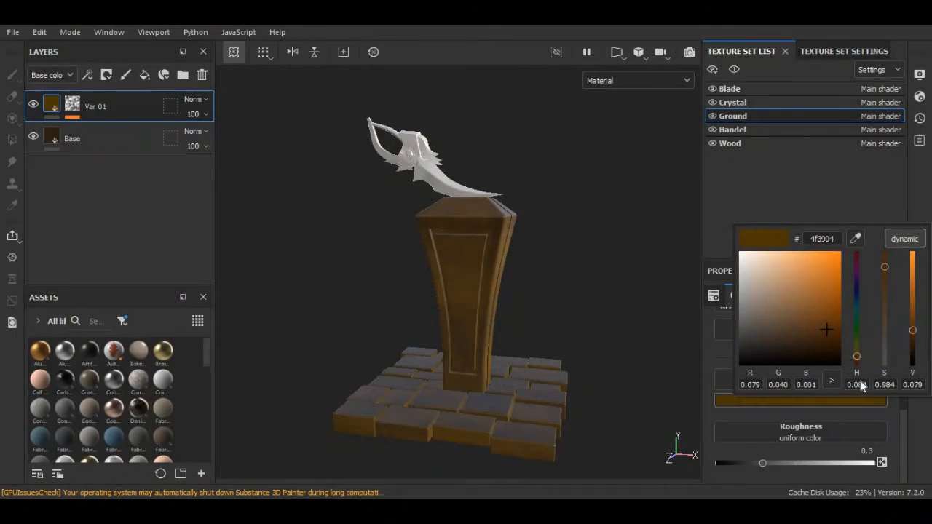
pyautogui.moveTo(854, 353); pyautogui.dragTo(848, 311)
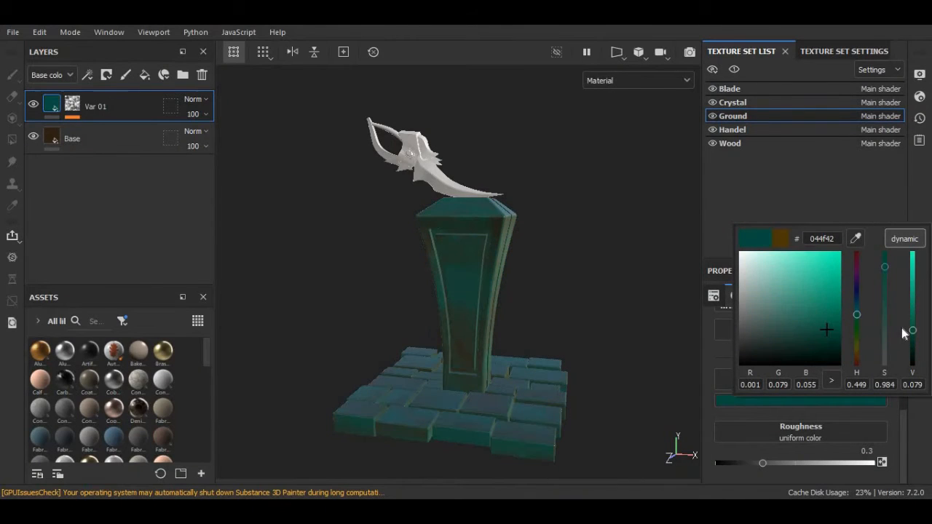
pyautogui.moveTo(912, 331)
pyautogui.mouseDown()
pyautogui.moveTo(913, 322)
pyautogui.moveTo(914, 334)
pyautogui.mouseUp()
pyautogui.click(76, 173)
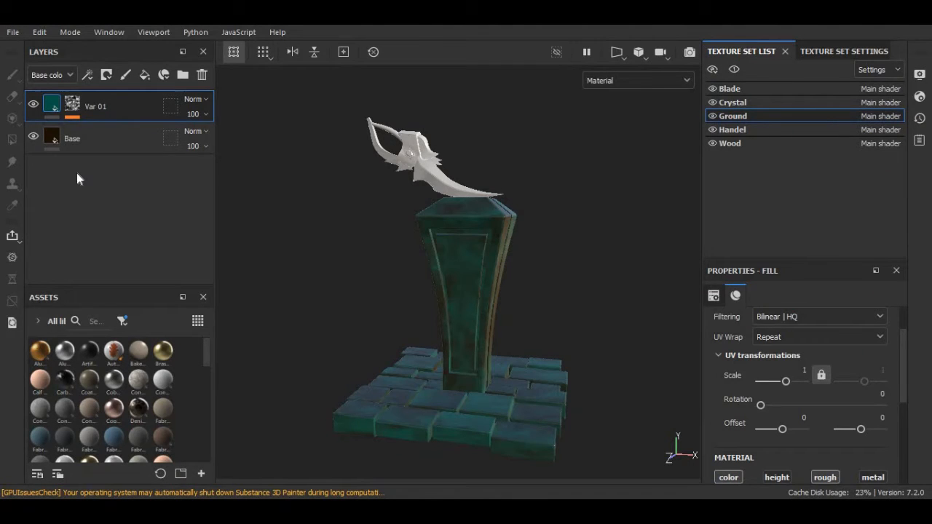
# Add a fill layer named Emissive above Var 01 and give it a black mask.
pyautogui.click(142, 78)
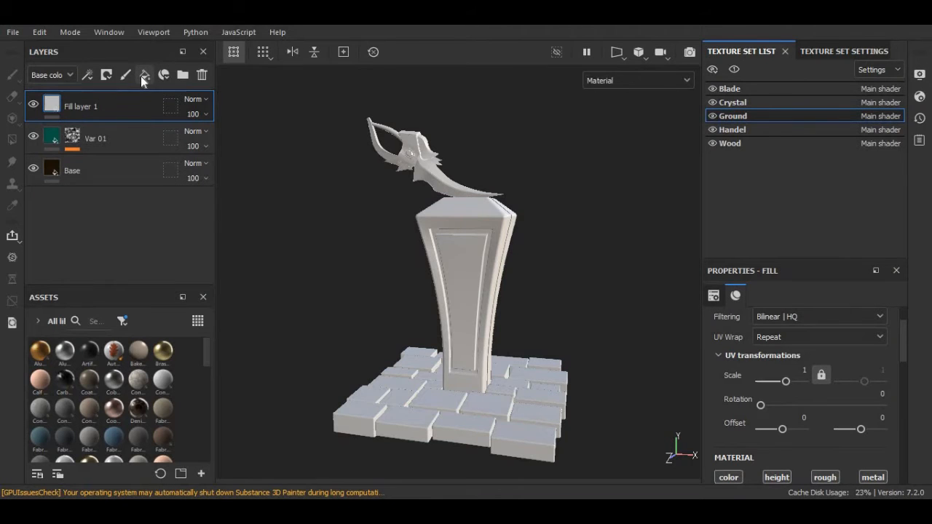
pyautogui.doubleClick(76, 108)
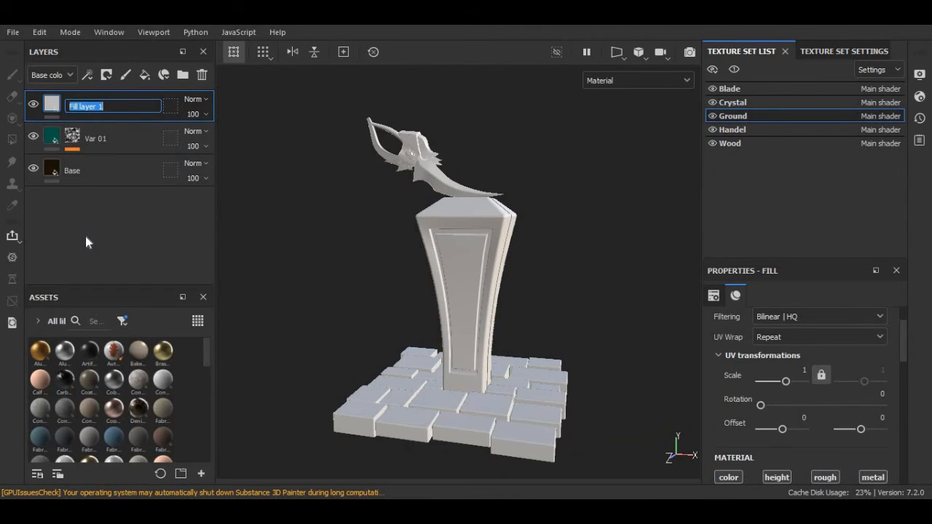
pyautogui.write('Emissive')
pyautogui.press('Return')
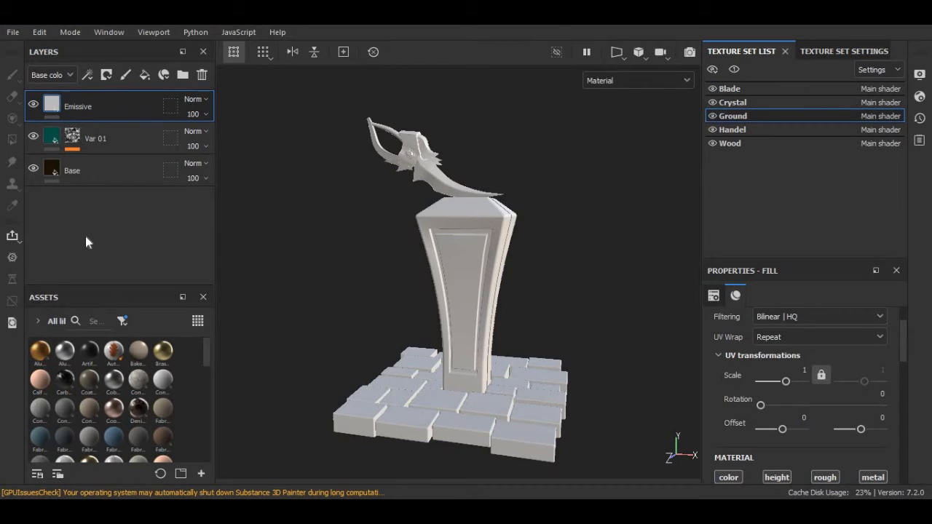
pyautogui.rightClick(76, 107)
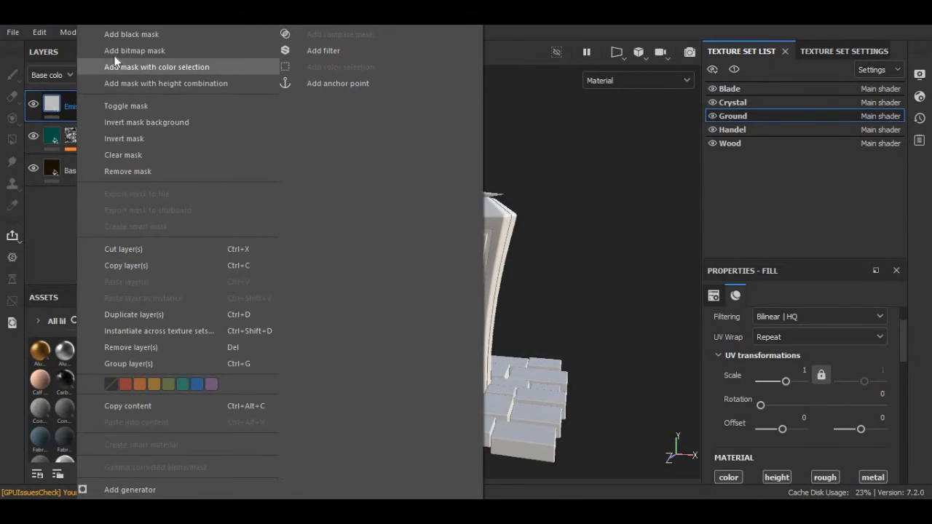
pyautogui.click(121, 35)
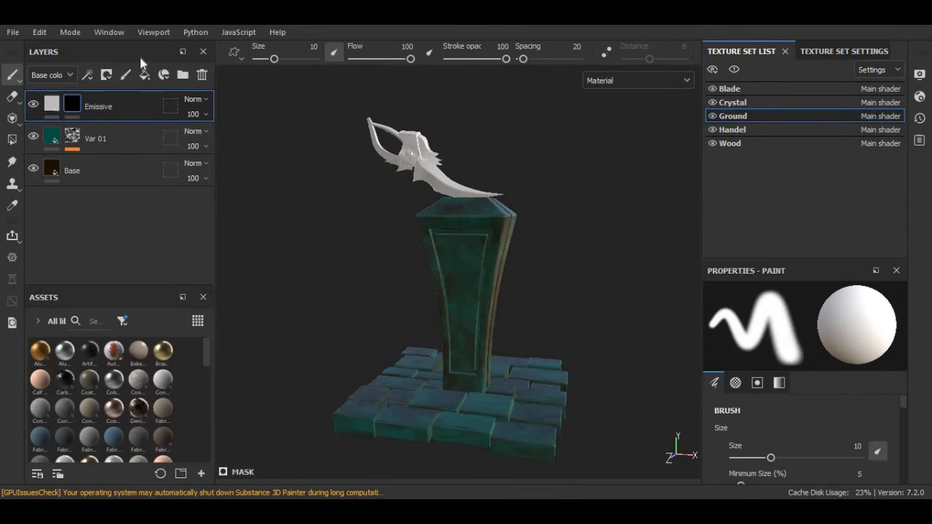
# Limit the Emissive layer's material to the emissive channel, disabling color, height, roughness, metallic, normal and opacity.
pyautogui.click(52, 104)
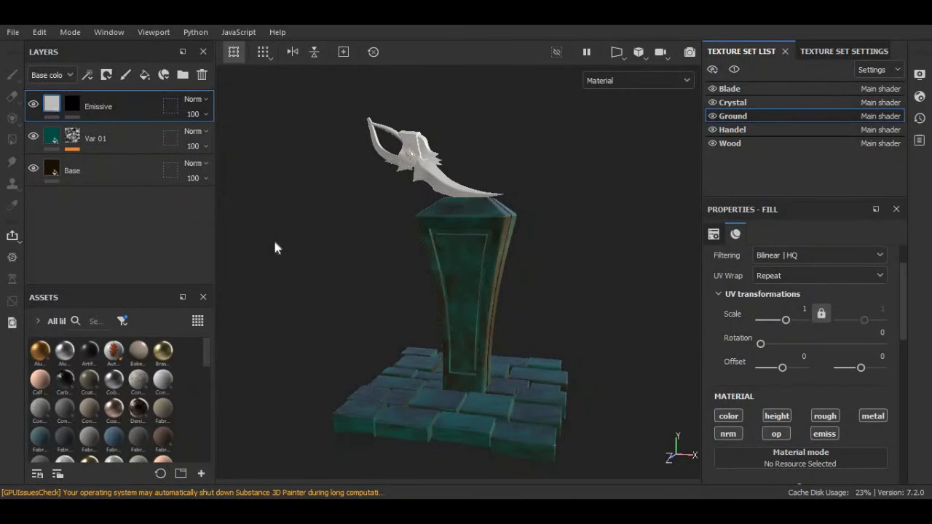
pyautogui.click(728, 416)
pyautogui.click(775, 415)
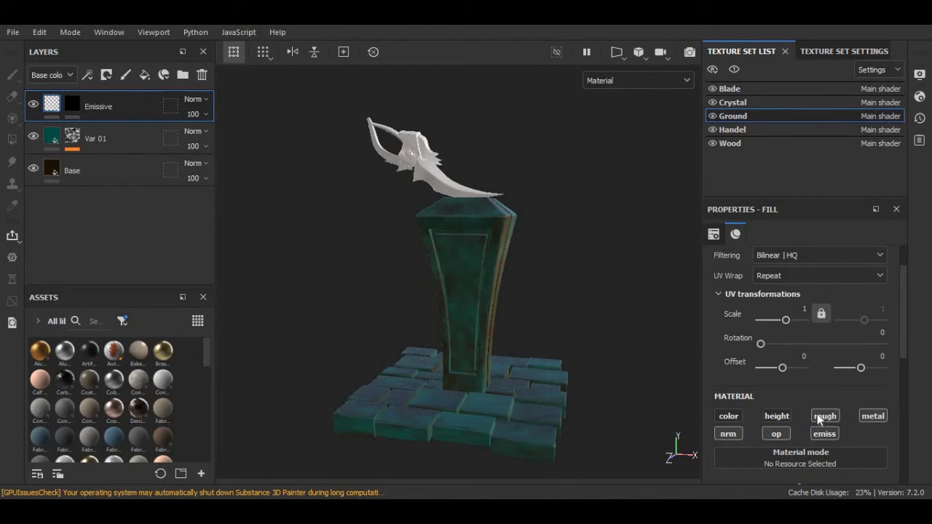
pyautogui.click(826, 416)
pyautogui.click(873, 415)
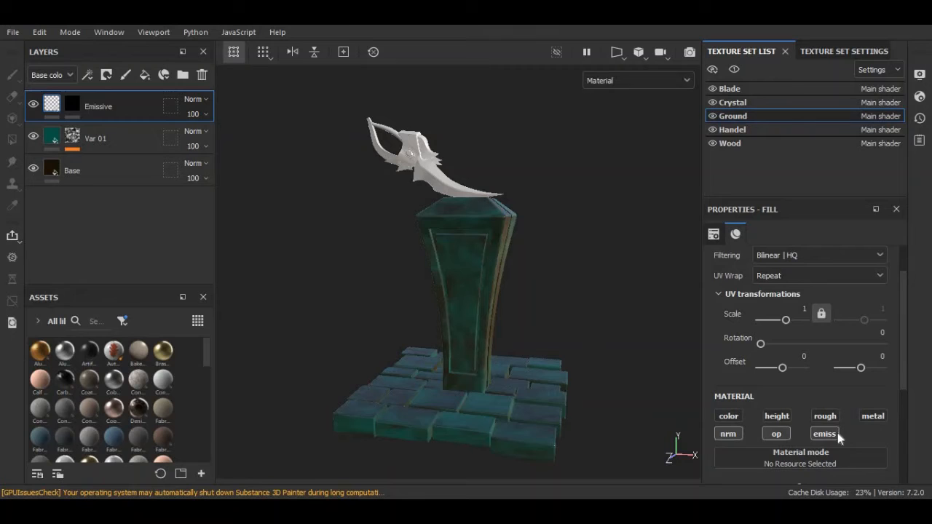
pyautogui.click(727, 434)
pyautogui.click(776, 433)
# Set the Emissive layer's emissive color to bright cyan 16fadf.
pyautogui.scroll(-2, 814, 443)
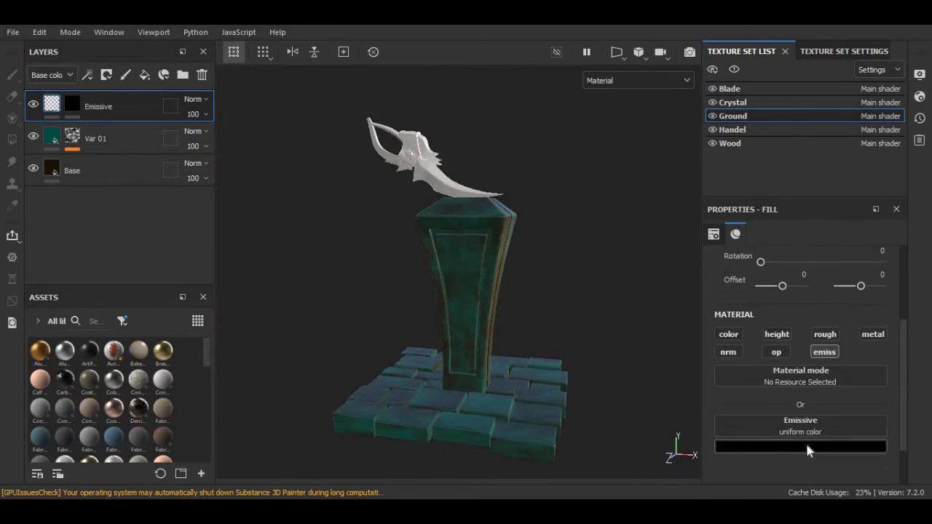
pyautogui.scroll(-1, 807, 445)
pyautogui.click(802, 406)
pyautogui.moveTo(797, 361); pyautogui.dragTo(808, 345)
pyautogui.moveTo(856, 366); pyautogui.dragTo(856, 320)
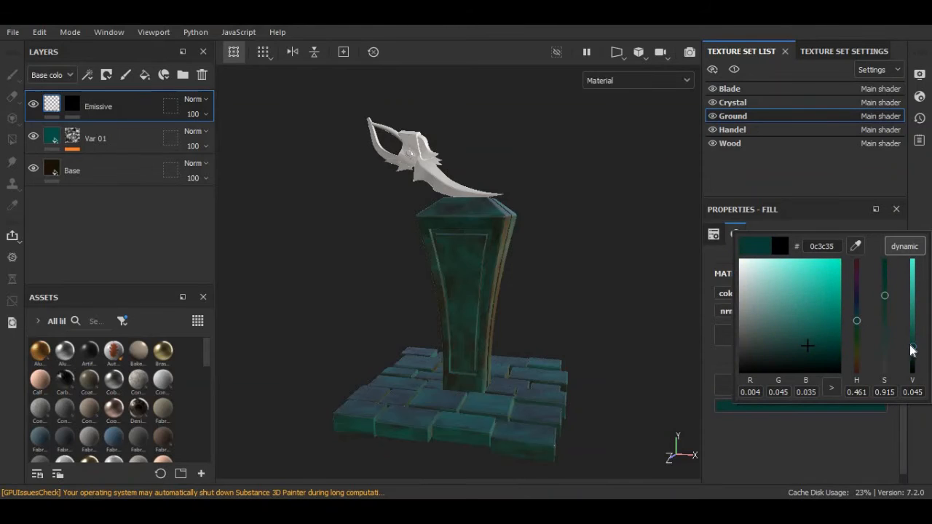
pyautogui.moveTo(912, 350); pyautogui.dragTo(912, 263)
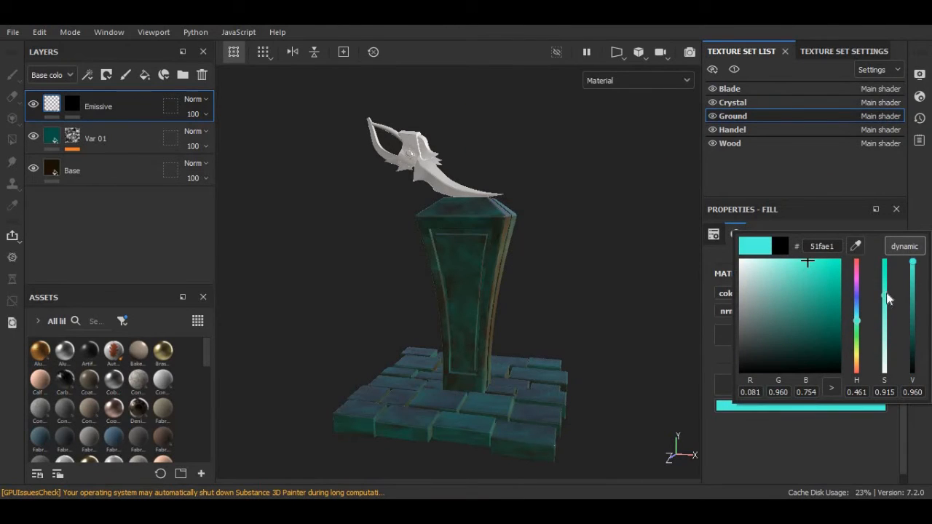
pyautogui.moveTo(886, 295); pyautogui.dragTo(885, 269)
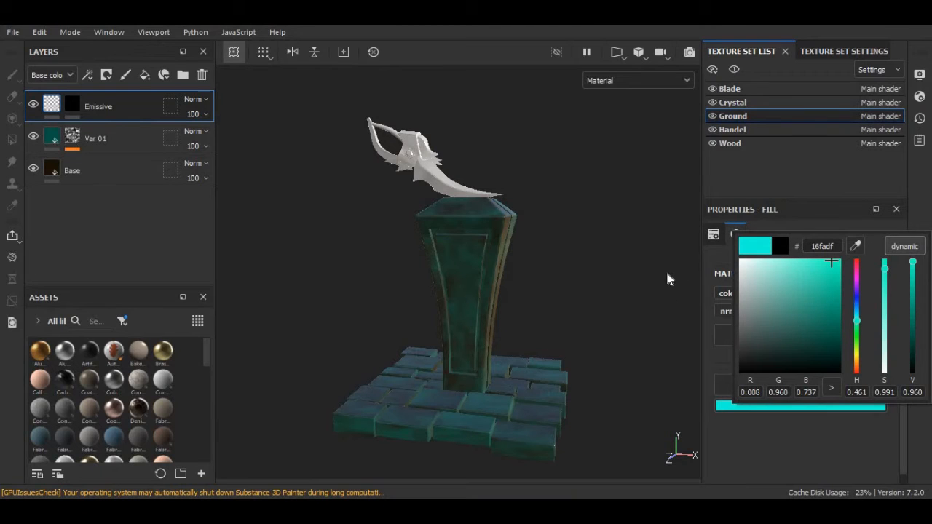
# Show the 3D and 2D views side by side and activate the Emissive layer's mask for brush painting.
pyautogui.press('F1')
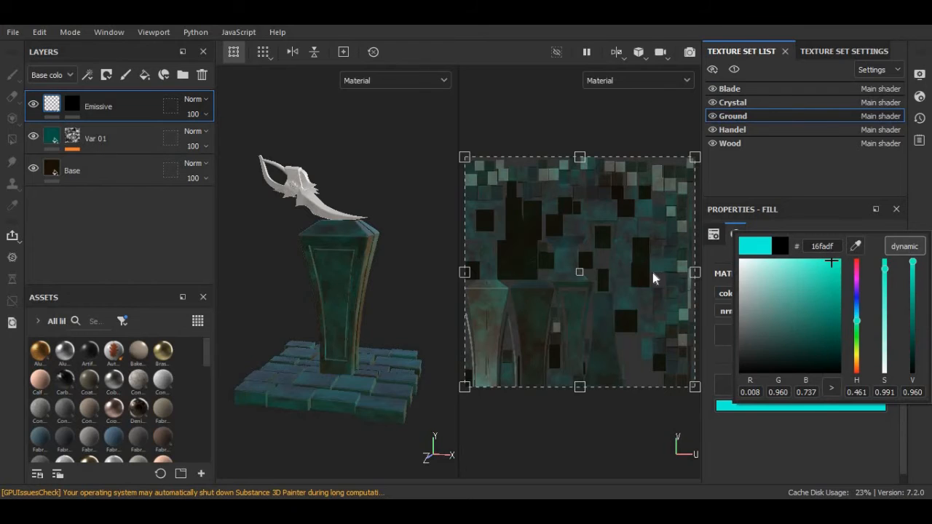
pyautogui.click(741, 212)
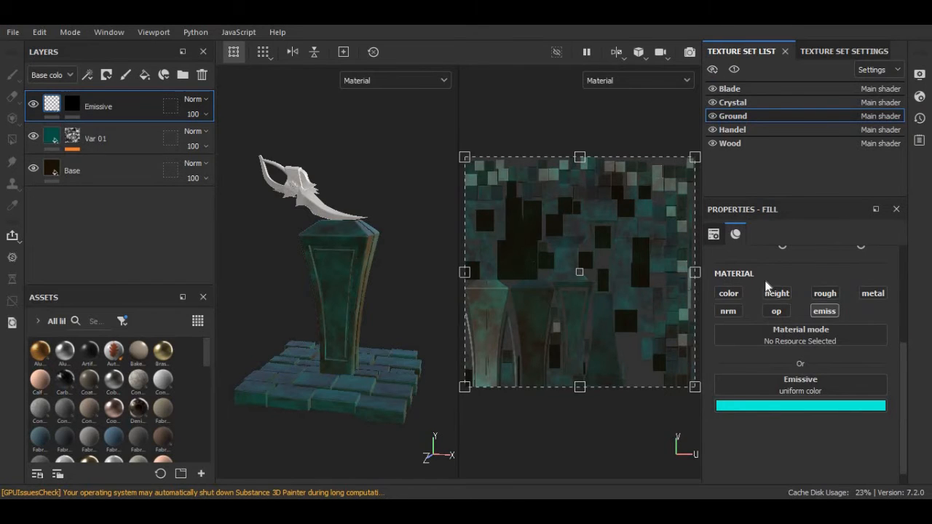
pyautogui.click(71, 105)
pyautogui.press('1')
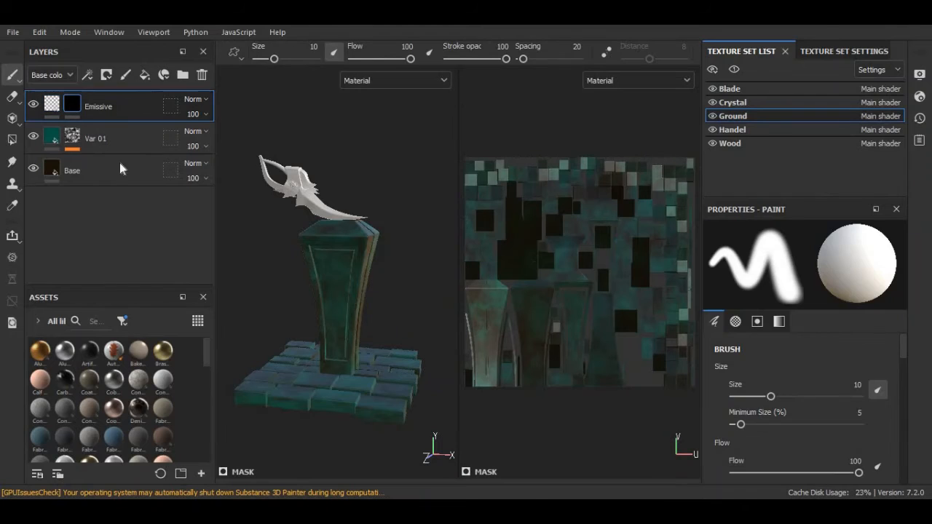
pyautogui.keyDown('alt'); pyautogui.moveTo(442, 347); pyautogui.dragTo(377, 306); pyautogui.keyUp('alt')
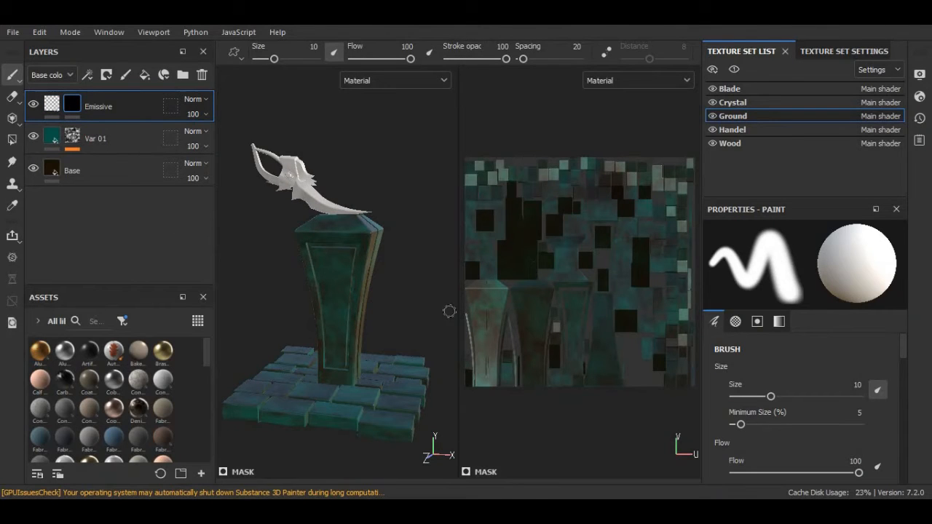
# Set the paint brush's alignment to UV for painting on the pedestal panel in the 2D view.
pyautogui.click(714, 321)
pyautogui.scroll(-8, 787, 427)
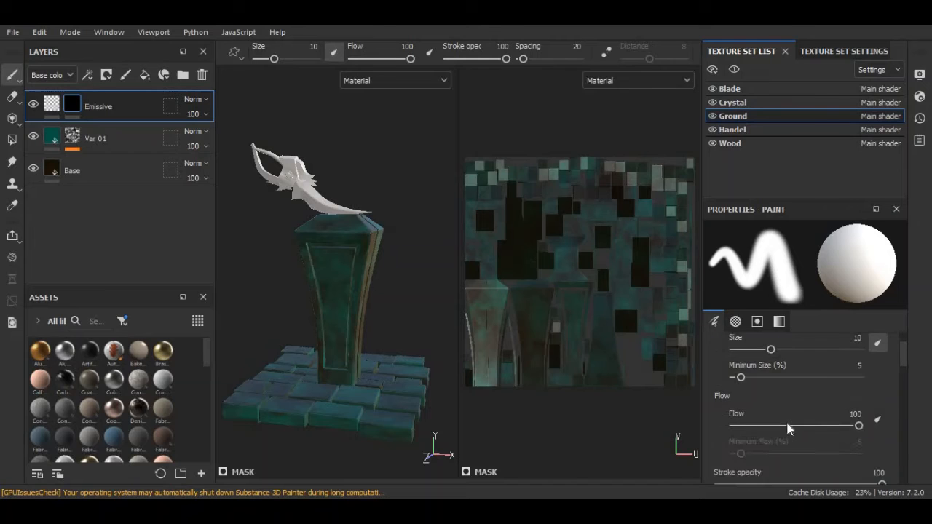
pyautogui.scroll(-4, 787, 428)
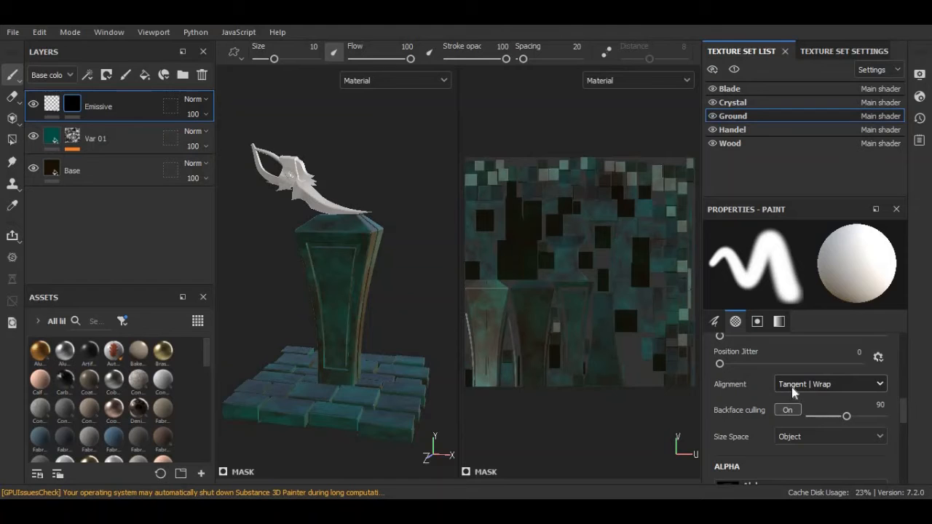
pyautogui.click(792, 387)
pyautogui.click(785, 446)
pyautogui.scroll(5, 602, 277)
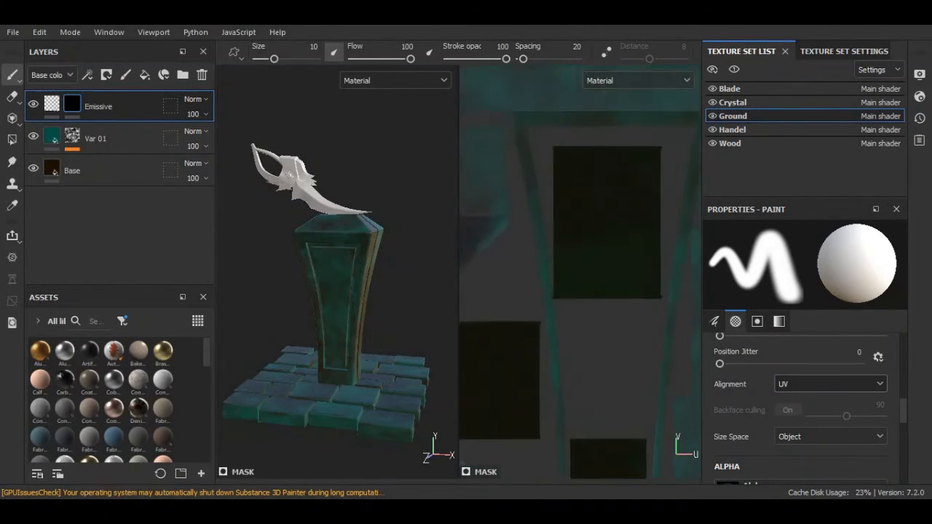
# Set the brush size to 3.53 and paint straight mask strokes along the panel frame's top edge and upper right edge.
pyautogui.keyDown('alt'); pyautogui.moveTo(548, 137); pyautogui.dragTo(538, 274, button='middle'); pyautogui.keyUp('alt')
pyautogui.keyDown('ctrl'); pyautogui.moveTo(539, 275); pyautogui.dragTo(511, 272, button='right'); pyautogui.keyUp('ctrl')
pyautogui.scroll(2, 510, 259)
pyautogui.click(509, 258)
pyautogui.scroll(-1, 585, 280)
pyautogui.moveTo(585, 281)
pyautogui.keyDown('alt'); pyautogui.mouseDown(button='middle')
pyautogui.moveTo(493, 287)
pyautogui.moveTo(548, 289)
pyautogui.mouseUp(button='middle'); pyautogui.keyUp('alt')
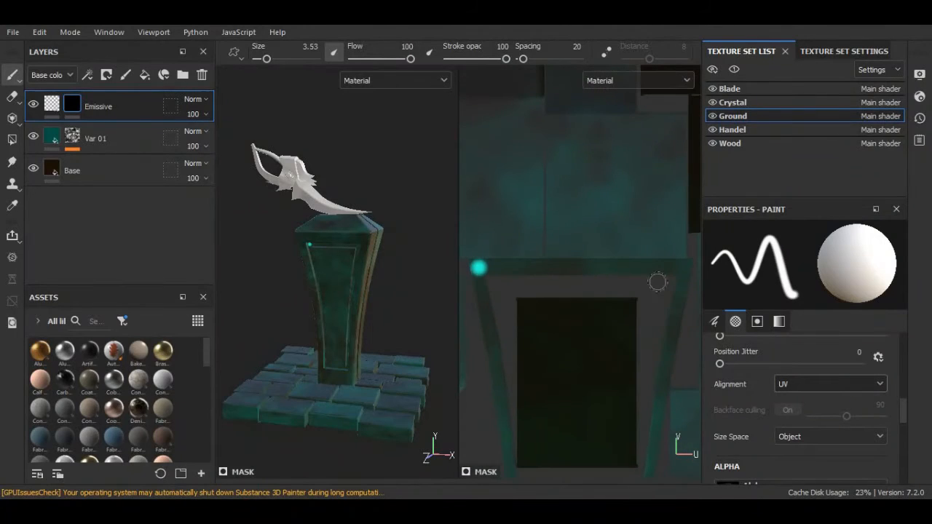
pyautogui.press('shift')
pyautogui.press('shift')
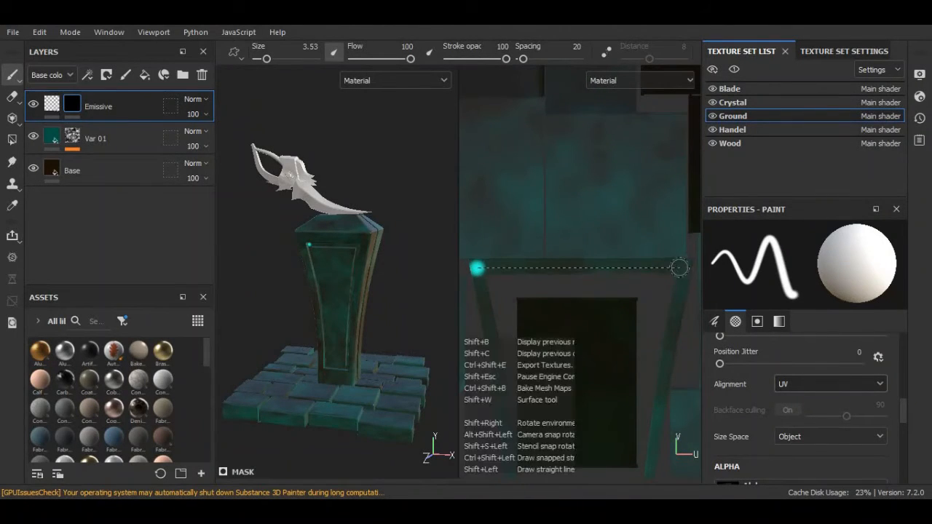
pyautogui.keyDown('shift'); pyautogui.click(678, 267); pyautogui.keyUp('shift')
pyautogui.keyDown('shift'); pyautogui.click(654, 441); pyautogui.keyUp('shift')
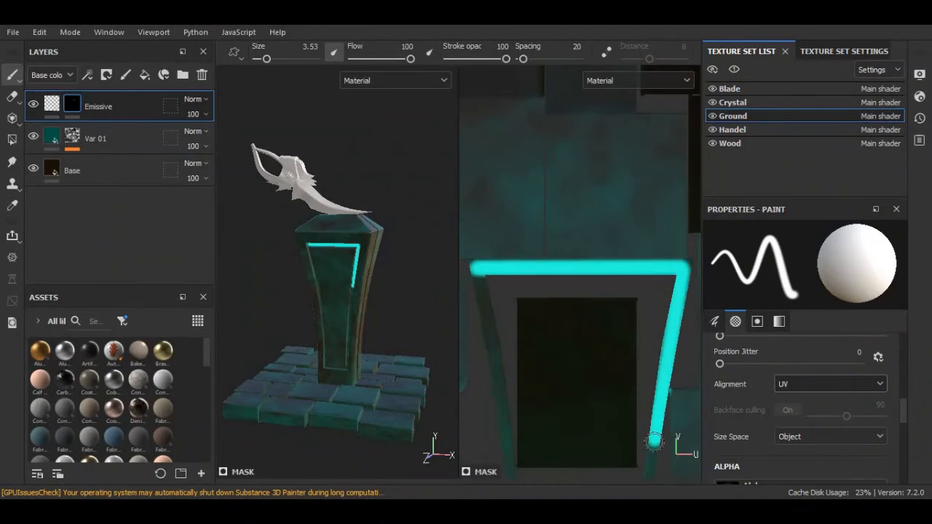
# Continue the straight mask strokes down the panel frame's right edge to its lower right corner.
pyautogui.keyDown('alt'); pyautogui.moveTo(624, 369); pyautogui.dragTo(555, 110, button='middle'); pyautogui.keyUp('alt')
pyautogui.click(585, 188)
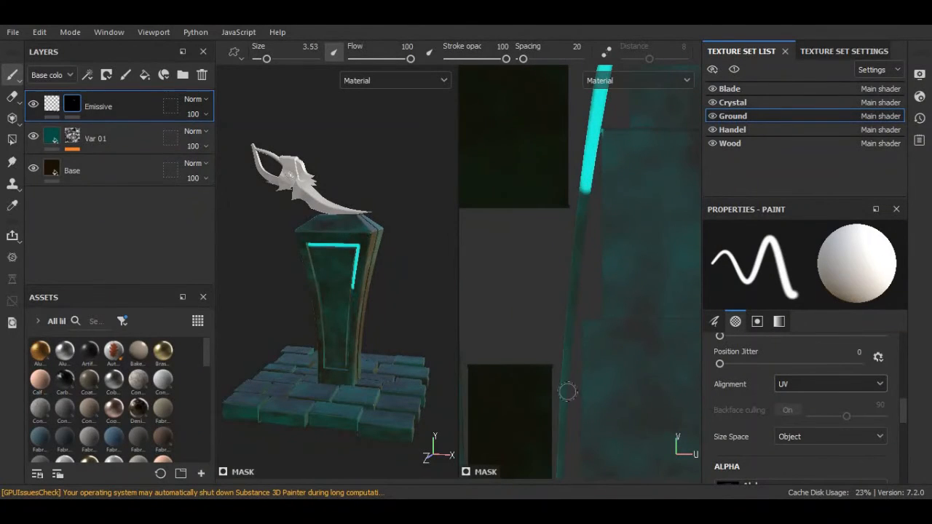
pyautogui.keyDown('shift'); pyautogui.click(562, 395); pyautogui.keyUp('shift')
pyautogui.keyDown('alt'); pyautogui.moveTo(570, 325); pyautogui.dragTo(581, 183, button='middle'); pyautogui.keyUp('alt')
pyautogui.scroll(2, 573, 322)
pyautogui.keyDown('shift'); pyautogui.click(607, 379); pyautogui.keyUp('shift')
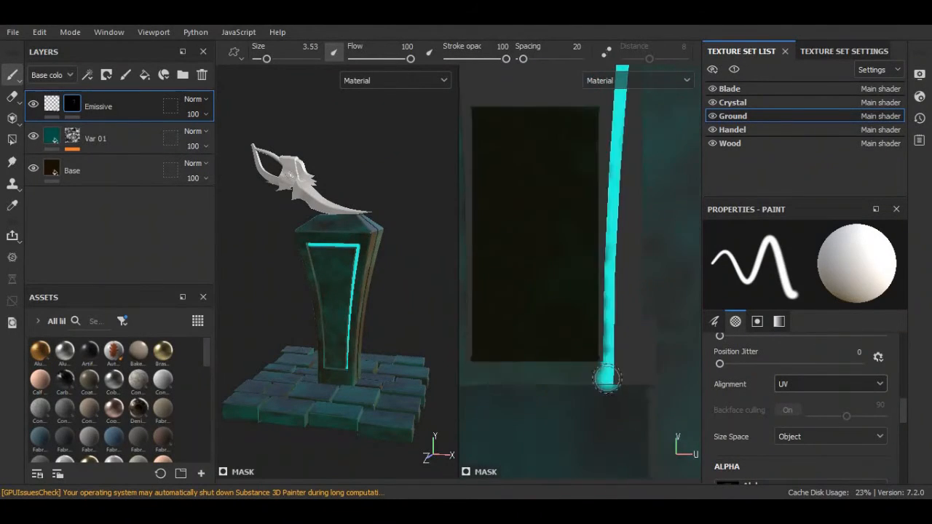
pyautogui.scroll(3, 606, 378)
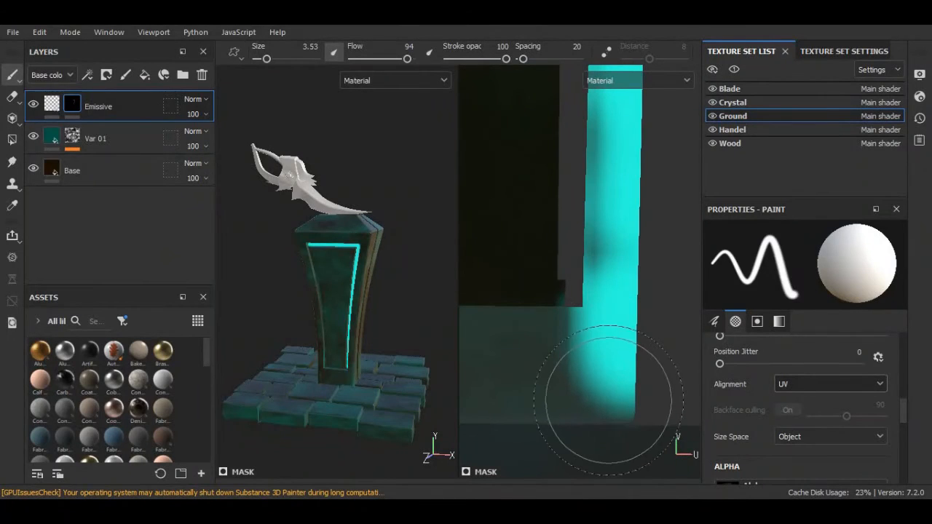
# Reduce the brush size to 2.42 and paint the frame's lower right corner and bottom edge in the mask.
pyautogui.press('[')
pyautogui.press('[')
pyautogui.press('[')
pyautogui.press(']')
pyautogui.click(591, 376)
pyautogui.scroll(-4, 591, 377)
pyautogui.keyDown('alt'); pyautogui.moveTo(510, 367); pyautogui.dragTo(626, 370, button='middle'); pyautogui.keyUp('alt')
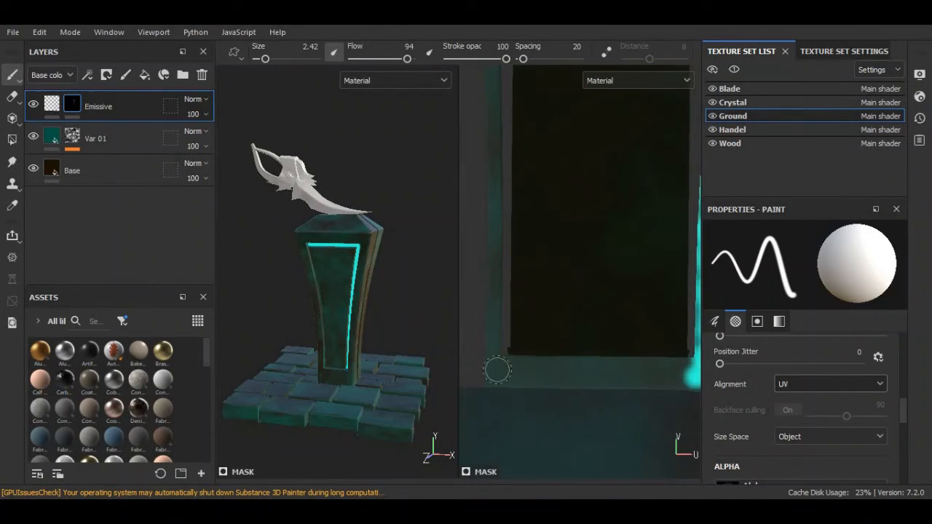
pyautogui.keyDown('shift'); pyautogui.click(497, 370); pyautogui.keyUp('shift')
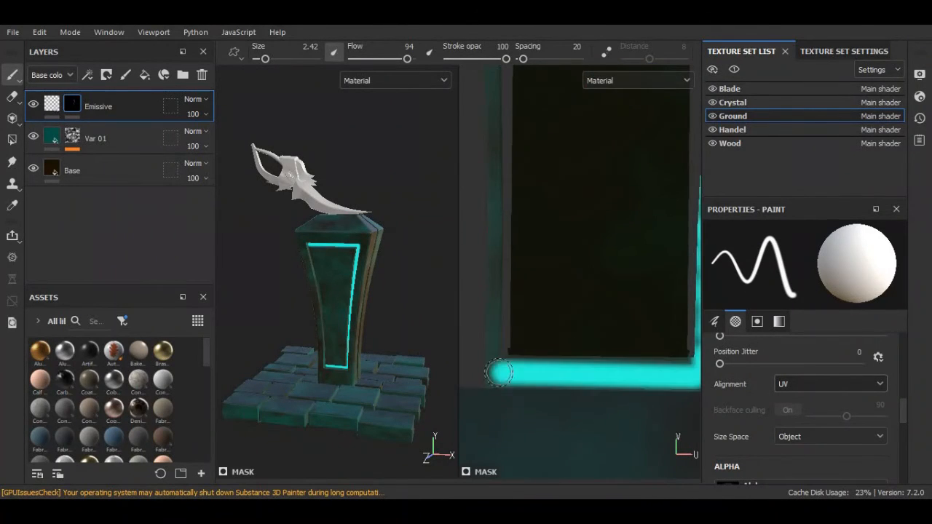
# Paint straight mask strokes up the frame's curved left edge, from the lower left corner to the upper left corner.
pyautogui.keyDown('shift'); pyautogui.click(497, 144); pyautogui.keyUp('shift')
pyautogui.keyDown('alt'); pyautogui.moveTo(497, 143); pyautogui.dragTo(528, 333, button='middle'); pyautogui.keyUp('alt')
pyautogui.scroll(-2, 518, 291)
pyautogui.keyDown('shift'); pyautogui.click(512, 110); pyautogui.keyUp('shift')
pyautogui.keyDown('alt'); pyautogui.moveTo(513, 110); pyautogui.dragTo(558, 430, button='middle'); pyautogui.keyUp('alt')
pyautogui.scroll(-2, 557, 429)
pyautogui.keyDown('shift'); pyautogui.click(508, 94); pyautogui.keyUp('shift')
pyautogui.hotkey('ctrl', 'z')
pyautogui.keyDown('shift'); pyautogui.click(547, 346); pyautogui.keyUp('shift')
pyautogui.keyDown('shift'); pyautogui.click(540, 280); pyautogui.keyUp('shift')
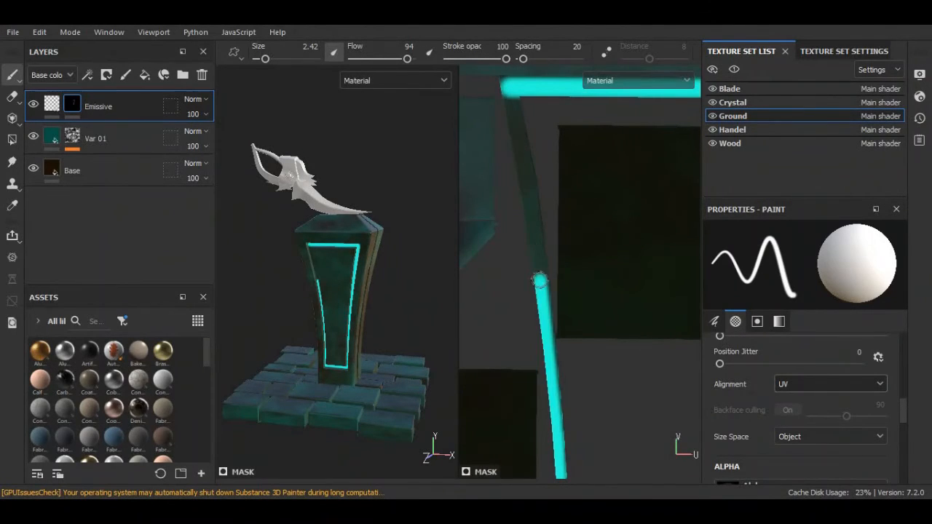
pyautogui.keyDown('shift'); pyautogui.click(525, 176); pyautogui.keyUp('shift')
pyautogui.keyDown('shift'); pyautogui.click(517, 140); pyautogui.keyUp('shift')
pyautogui.keyDown('shift'); pyautogui.click(510, 95); pyautogui.keyUp('shift')
# Examine the painted frame and its corners in the 2D and 3D views for gaps.
pyautogui.scroll(-8, 594, 241)
pyautogui.scroll(5, 594, 259)
pyautogui.keyDown('alt'); pyautogui.moveTo(619, 248); pyautogui.dragTo(591, 245, button='middle'); pyautogui.keyUp('alt')
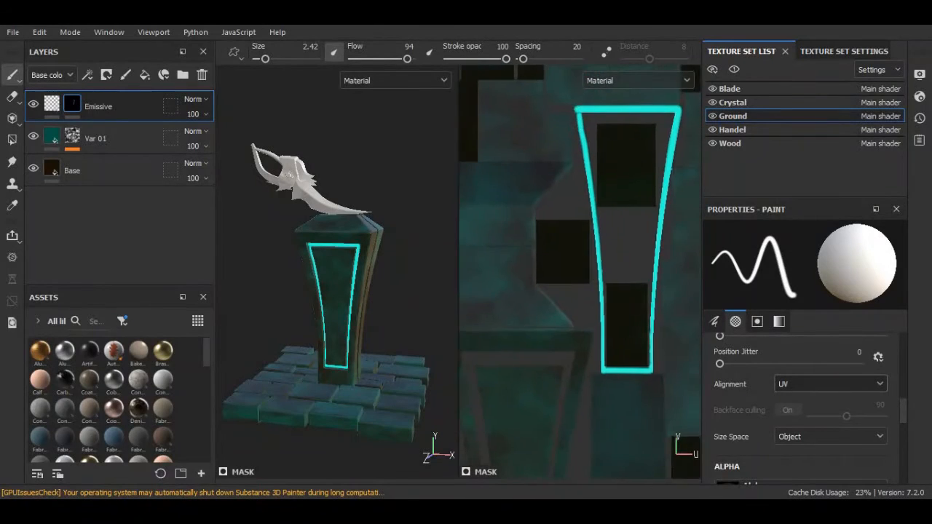
pyautogui.scroll(2, 614, 206)
pyautogui.keyDown('alt'); pyautogui.moveTo(600, 106); pyautogui.dragTo(614, 269, button='middle'); pyautogui.keyUp('alt')
pyautogui.scroll(8, 613, 268)
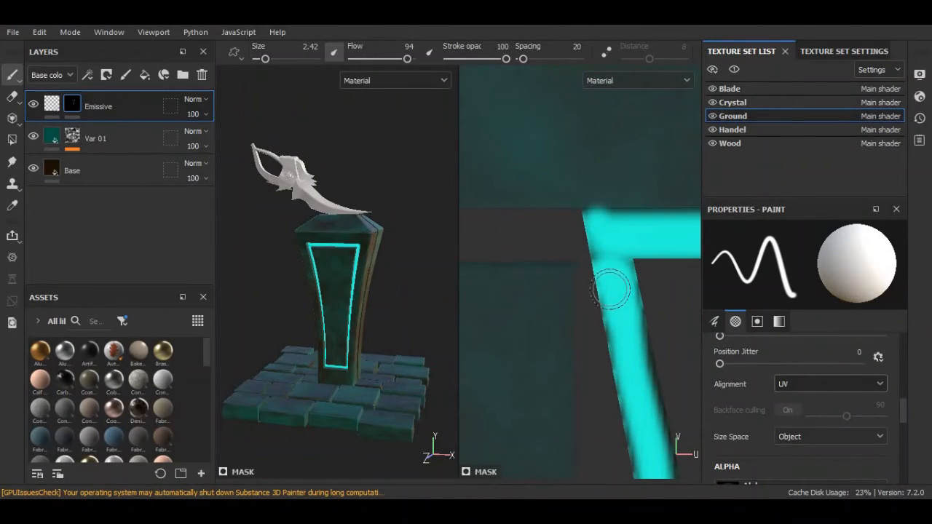
pyautogui.scroll(-12, 597, 233)
pyautogui.scroll(1, 597, 291)
pyautogui.keyDown('alt'); pyautogui.moveTo(399, 296); pyautogui.dragTo(409, 287); pyautogui.keyUp('alt')
pyautogui.scroll(-1, 801, 408)
# Show only the 3D view and activate the Emissive layer's mask for painting on the pedestal's front panel.
pyautogui.click(51, 105)
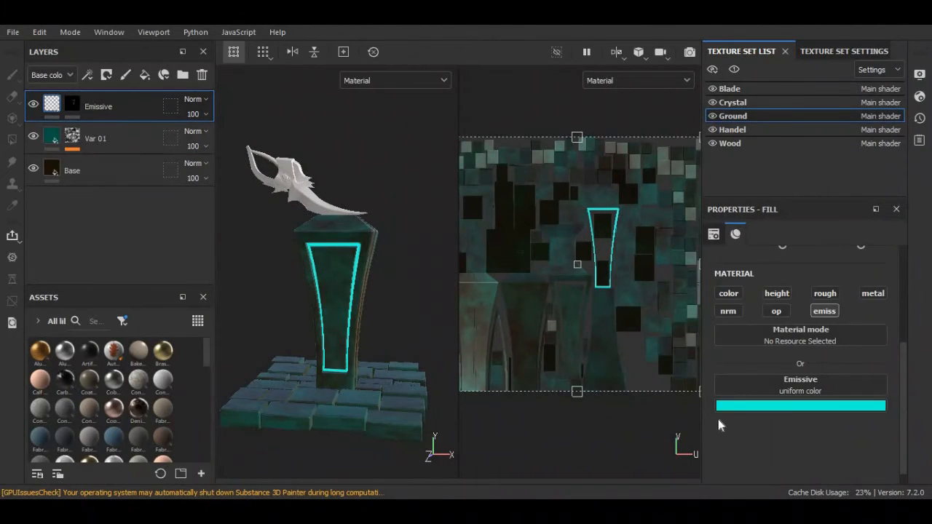
pyautogui.press('F2')
pyautogui.scroll(5, 399, 258)
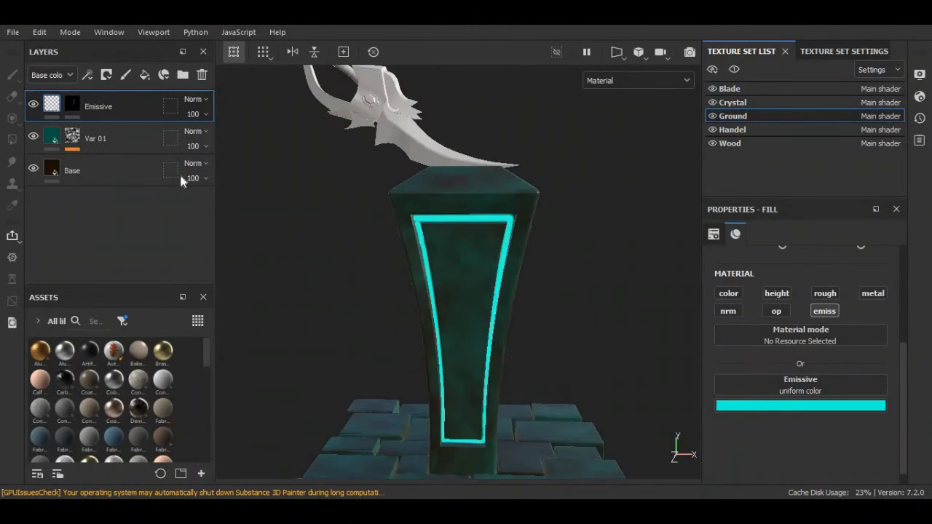
pyautogui.click(72, 104)
pyautogui.scroll(3, 468, 264)
pyautogui.keyDown('alt'); pyautogui.moveTo(468, 264); pyautogui.dragTo(450, 145, button='middle'); pyautogui.keyUp('alt')
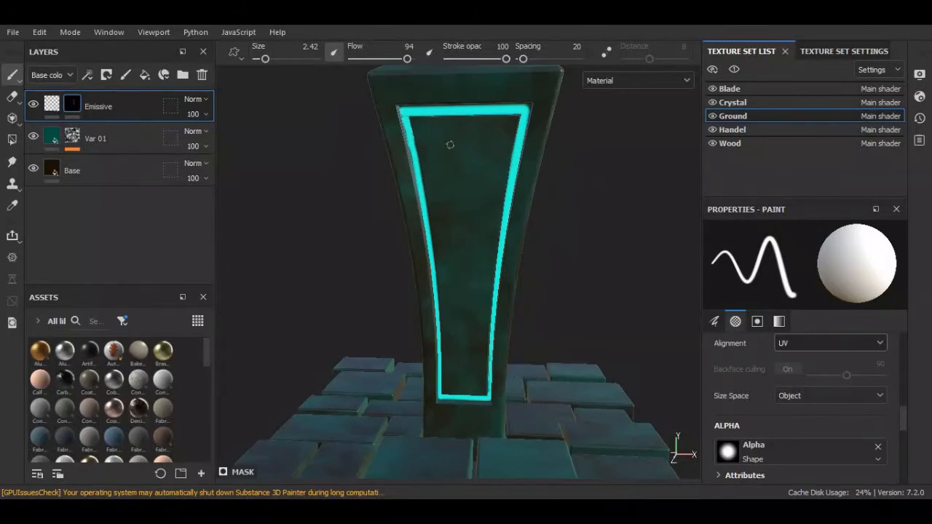
# Paint a zigzag rune line of connected straight strokes down the middle of the framed panel.
pyautogui.keyDown('shift'); pyautogui.click(465, 196); pyautogui.keyUp('shift')
pyautogui.keyDown('shift'); pyautogui.click(447, 228); pyautogui.keyUp('shift')
pyautogui.keyDown('shift'); pyautogui.click(447, 260); pyautogui.keyUp('shift')
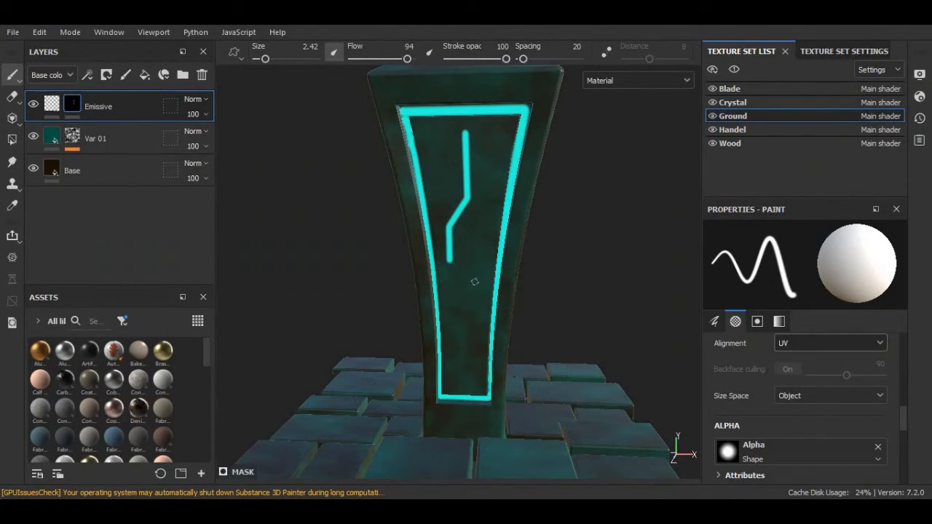
pyautogui.keyDown('shift'); pyautogui.click(479, 279); pyautogui.keyUp('shift')
pyautogui.keyDown('shift'); pyautogui.click(478, 339); pyautogui.keyUp('shift')
pyautogui.keyDown('shift'); pyautogui.click(453, 364); pyautogui.keyUp('shift')
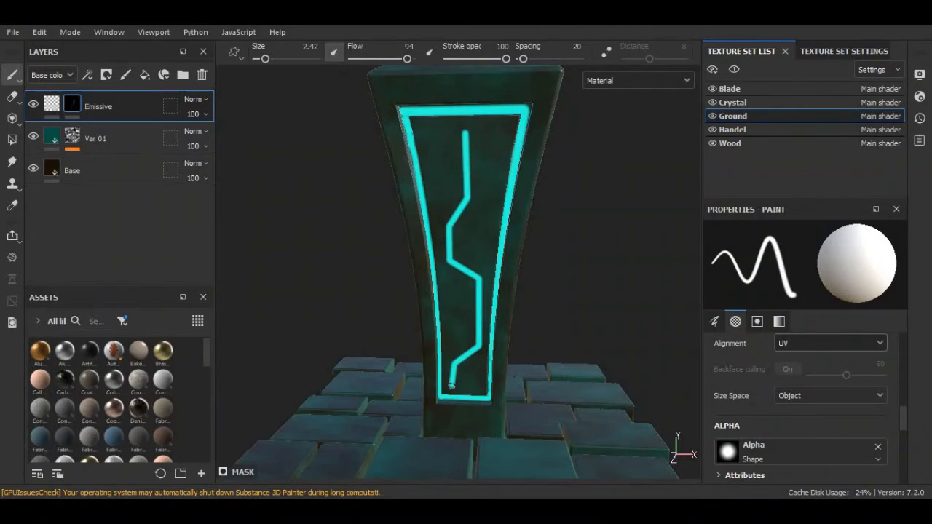
pyautogui.keyDown('shift'); pyautogui.click(453, 385); pyautogui.keyUp('shift')
pyautogui.hotkey('ctrl', 'z')
pyautogui.keyDown('shift'); pyautogui.click(455, 387); pyautogui.keyUp('shift')
# Paint a second line beside the central zigzag's upper right part, running straight down and bending diagonally inward.
pyautogui.scroll(-2, 475, 312)
pyautogui.moveTo(475, 312)
pyautogui.keyDown('alt'); pyautogui.mouseDown()
pyautogui.moveTo(429, 330)
pyautogui.moveTo(478, 314)
pyautogui.mouseUp(); pyautogui.keyUp('alt')
pyautogui.scroll(2, 479, 313)
pyautogui.keyDown('alt'); pyautogui.moveTo(478, 313); pyautogui.dragTo(478, 324, button='middle'); pyautogui.keyUp('alt')
pyautogui.keyDown('alt'); pyautogui.moveTo(478, 323); pyautogui.dragTo(491, 210); pyautogui.keyUp('alt')
pyautogui.keyDown('shift'); pyautogui.click(489, 292); pyautogui.keyUp('shift')
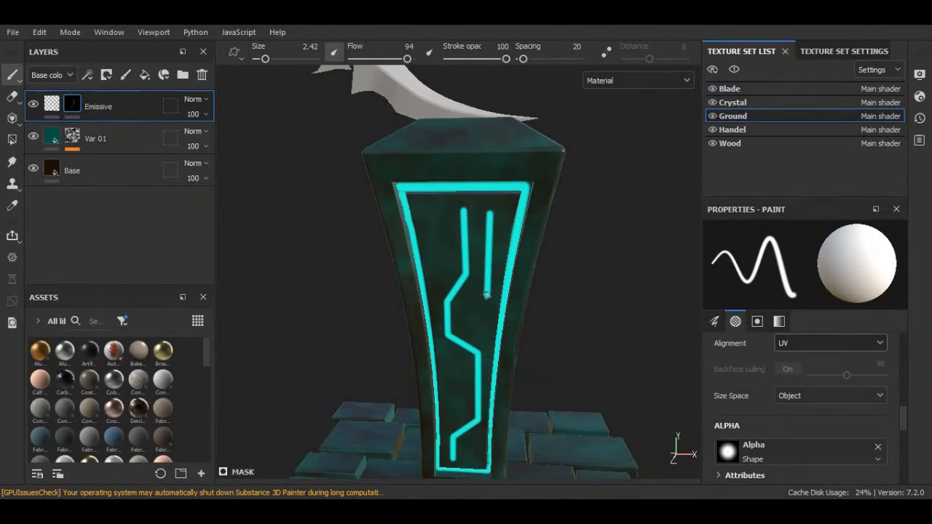
pyautogui.keyDown('shift'); pyautogui.click(467, 326); pyautogui.keyUp('shift')
# Paint a bent line left of the zigzag's lower half and a short bent line near the panel's lower right corner.
pyautogui.keyDown('alt'); pyautogui.moveTo(445, 367); pyautogui.dragTo(445, 416); pyautogui.keyUp('alt')
pyautogui.keyDown('shift'); pyautogui.click(446, 359); pyautogui.keyUp('shift')
pyautogui.hotkey('ctrl', 'z')
pyautogui.hotkey('ctrl', 'z')
pyautogui.click(445, 377)
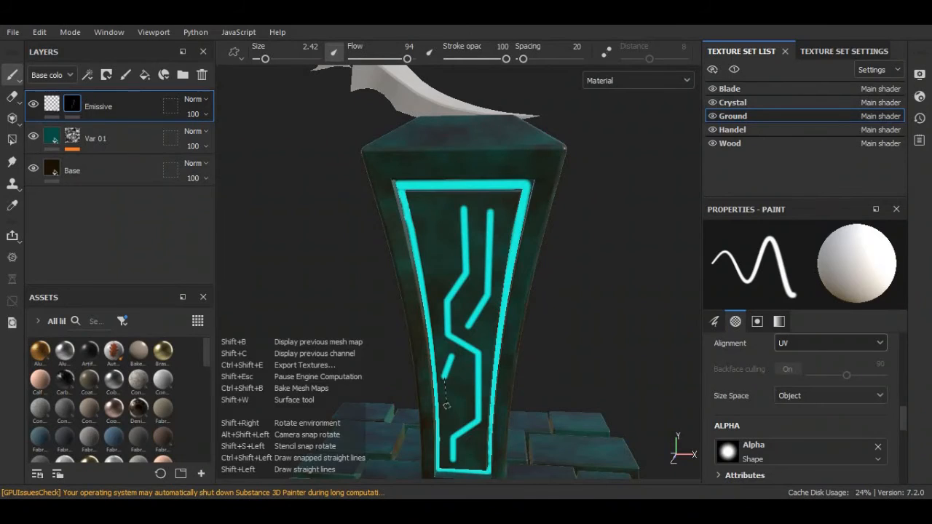
pyautogui.keyDown('shift'); pyautogui.click(447, 407); pyautogui.keyUp('shift')
pyautogui.keyDown('shift'); pyautogui.click(466, 416); pyautogui.keyUp('shift')
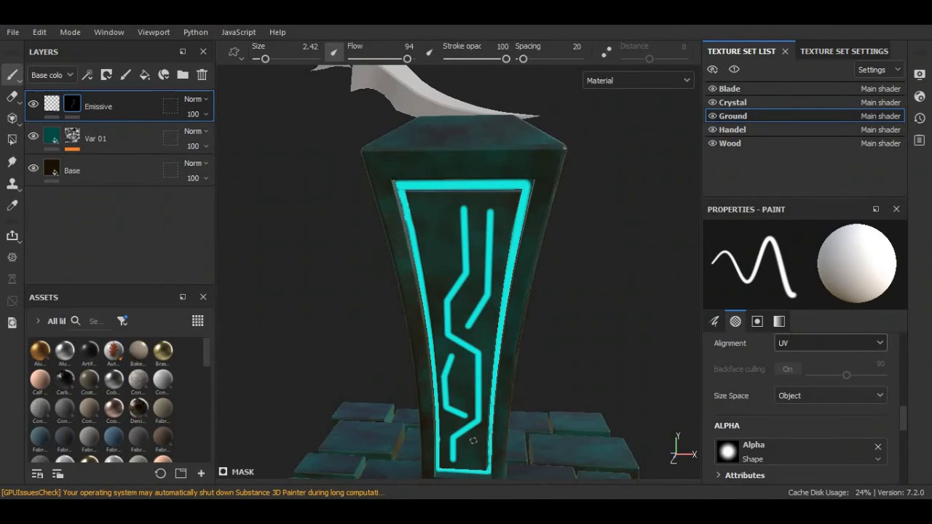
pyautogui.keyDown('shift'); pyautogui.click(480, 464); pyautogui.keyUp('shift')
# Paint a short line near the panel's upper left, running straight down and bending diagonally toward the central zigzag.
pyautogui.scroll(-1, 433, 233)
pyautogui.click(433, 209)
pyautogui.keyDown('shift'); pyautogui.click(437, 245); pyautogui.keyUp('shift')
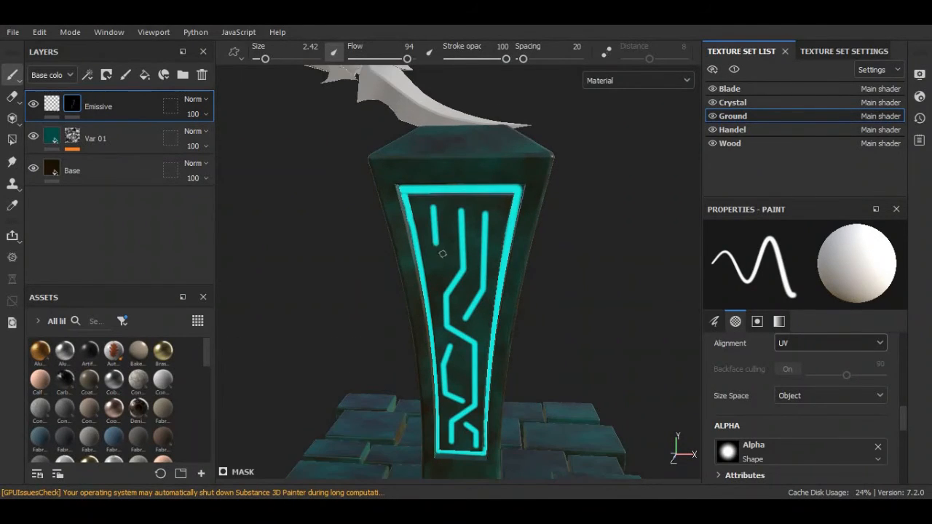
pyautogui.keyDown('shift'); pyautogui.click(450, 256); pyautogui.keyUp('shift')
pyautogui.scroll(-2, 459, 297)
pyautogui.scroll(-3, 459, 297)
pyautogui.moveTo(459, 297)
pyautogui.keyDown('alt'); pyautogui.mouseDown()
pyautogui.moveTo(453, 340)
pyautogui.moveTo(462, 312)
pyautogui.mouseUp(); pyautogui.keyUp('alt')
pyautogui.scroll(-1, 462, 312)
pyautogui.keyDown('alt'); pyautogui.moveTo(462, 313); pyautogui.dragTo(458, 293, button='middle'); pyautogui.keyUp('alt')
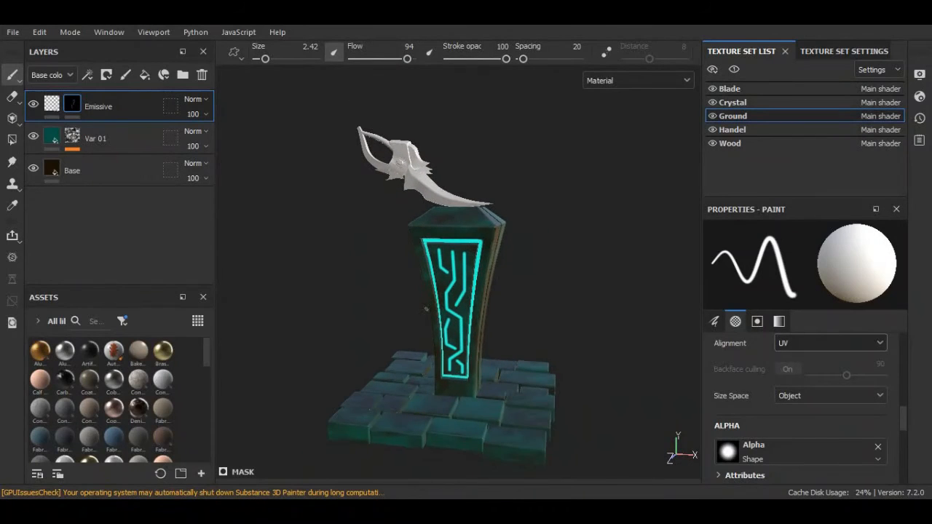
pyautogui.keyDown('alt'); pyautogui.moveTo(360, 283); pyautogui.dragTo(343, 266); pyautogui.keyUp('alt')
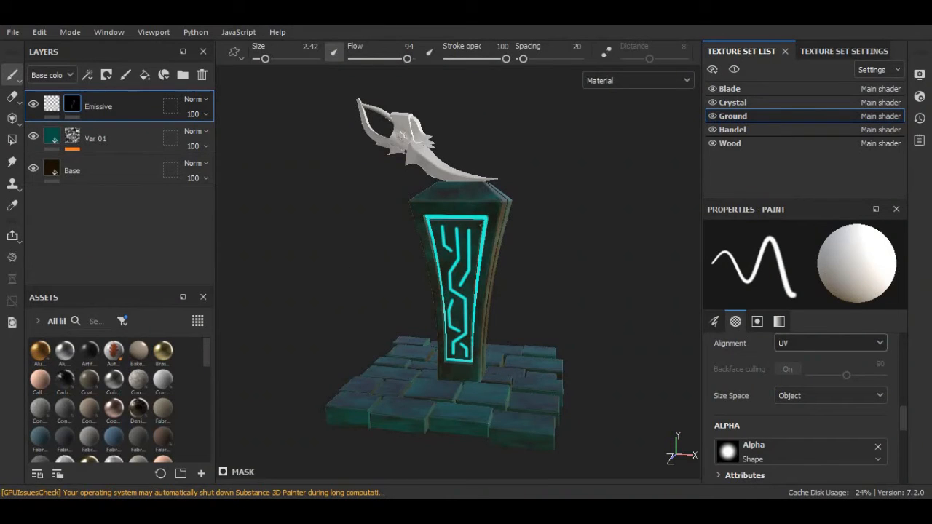
# Replace the Handel texture set's default layer with the Gold Pure material, found by searching the assets for "gold".
pyautogui.click(732, 88)
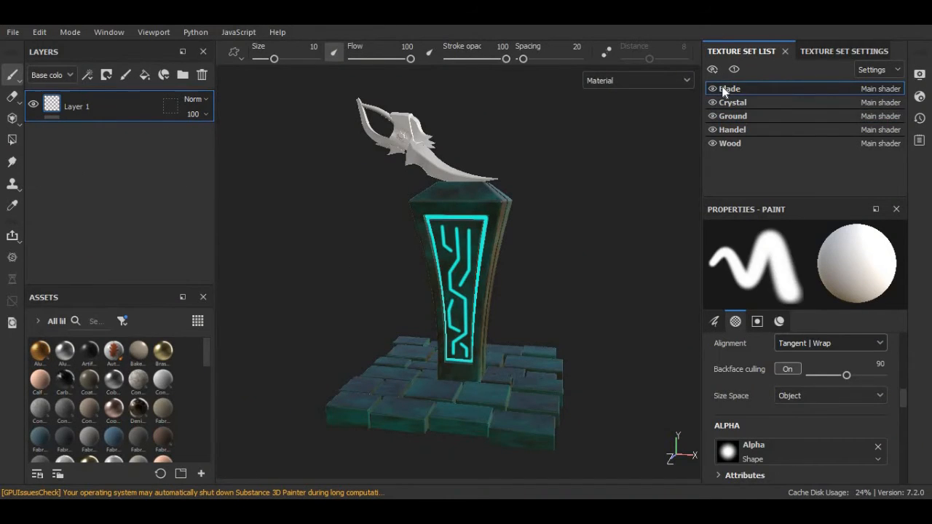
pyautogui.click(725, 130)
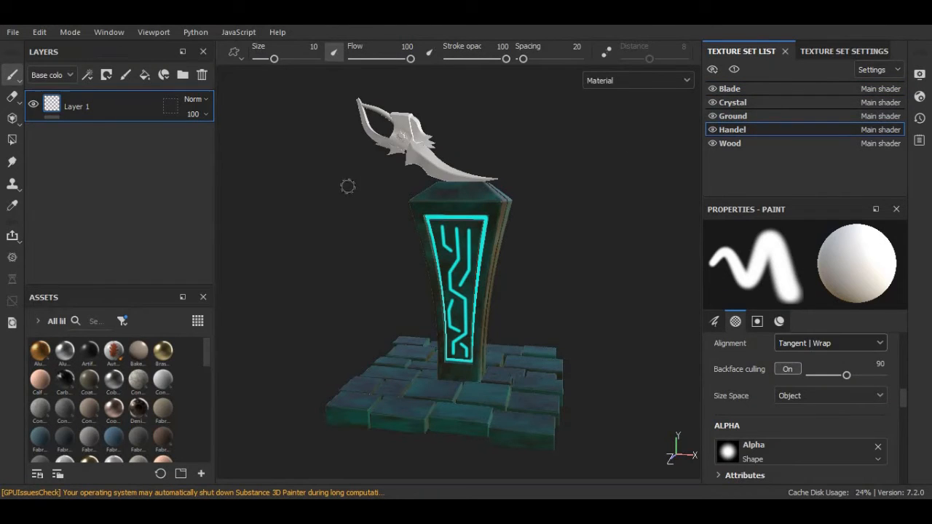
pyautogui.click(201, 75)
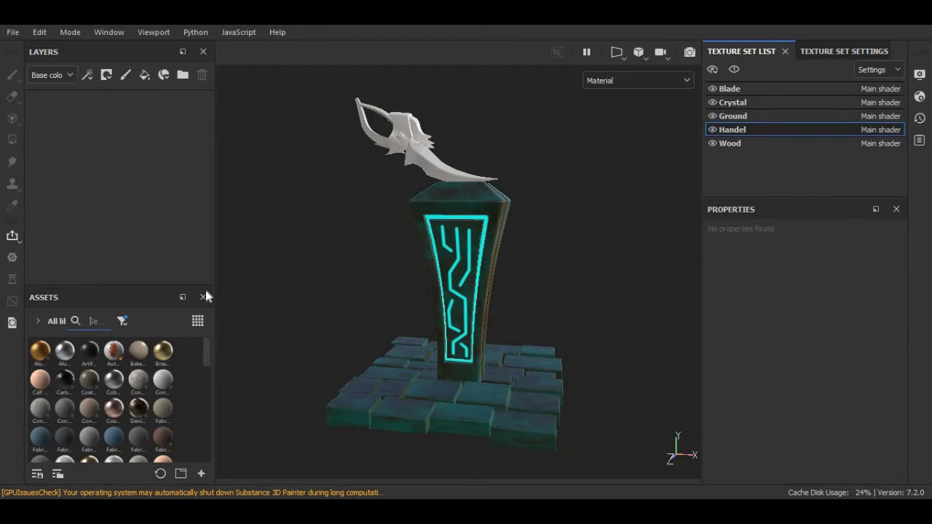
pyautogui.write('gold')
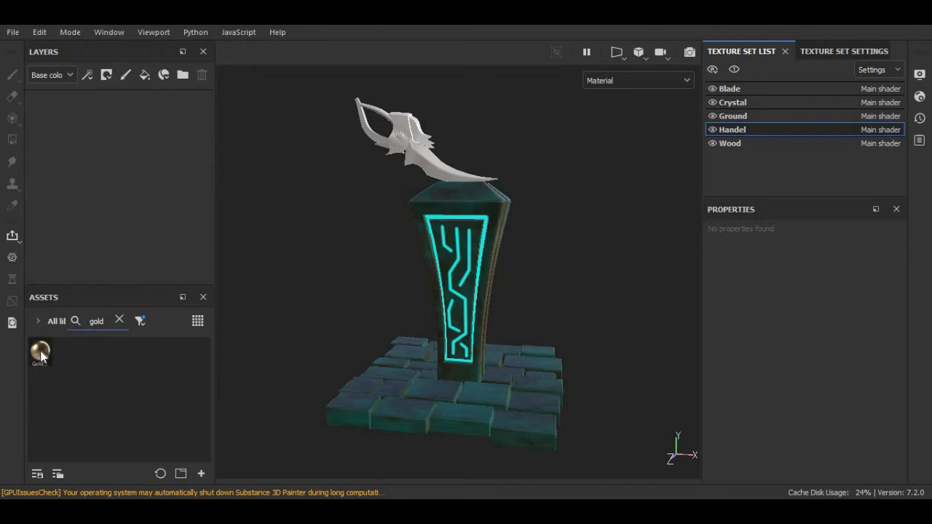
pyautogui.moveTo(40, 355); pyautogui.dragTo(88, 216)
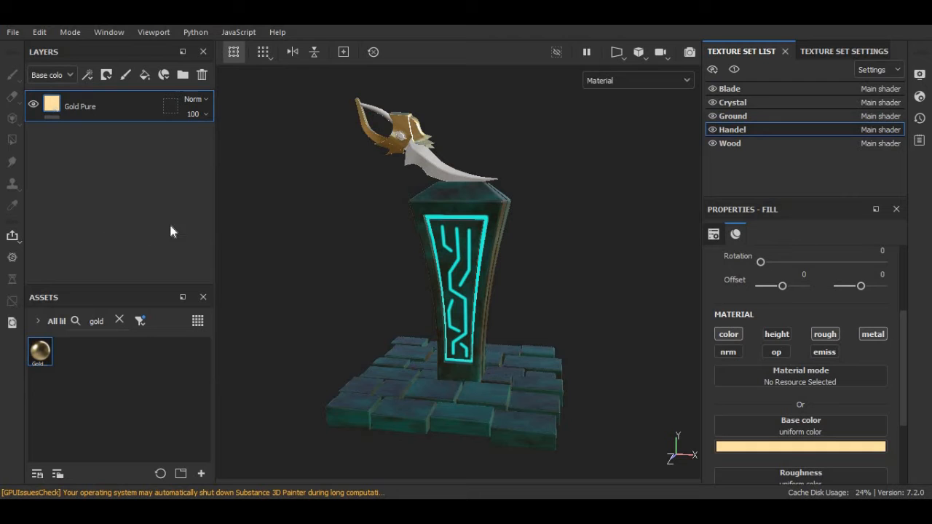
pyautogui.scroll(3, 331, 219)
pyautogui.keyDown('alt'); pyautogui.moveTo(331, 208); pyautogui.dragTo(366, 283); pyautogui.keyUp('alt')
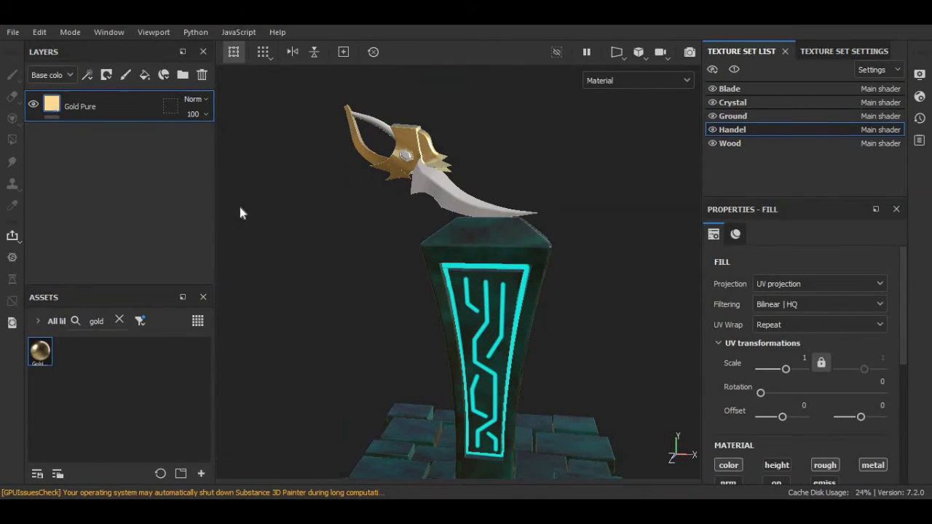
# Replace the Blade texture set's default layer with the Silver Pure material, found by searching the assets for "silver".
pyautogui.click(729, 89)
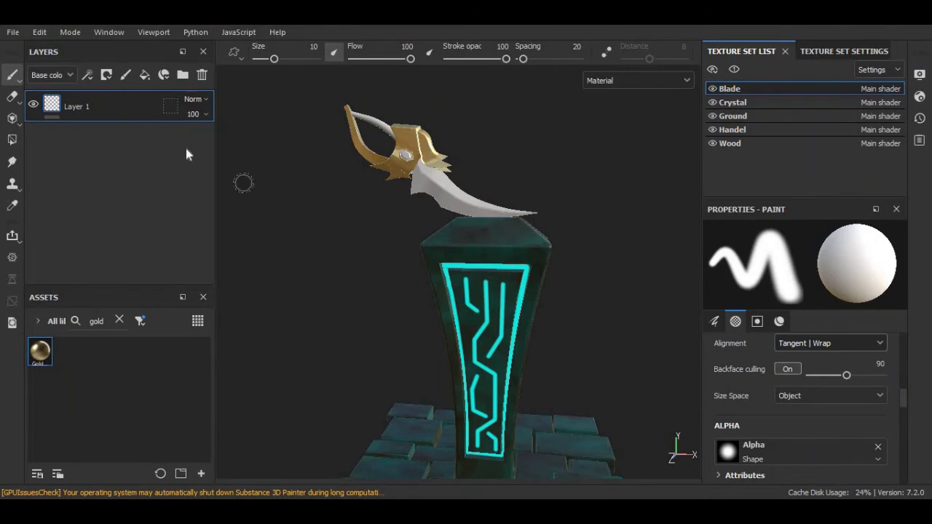
pyautogui.click(202, 75)
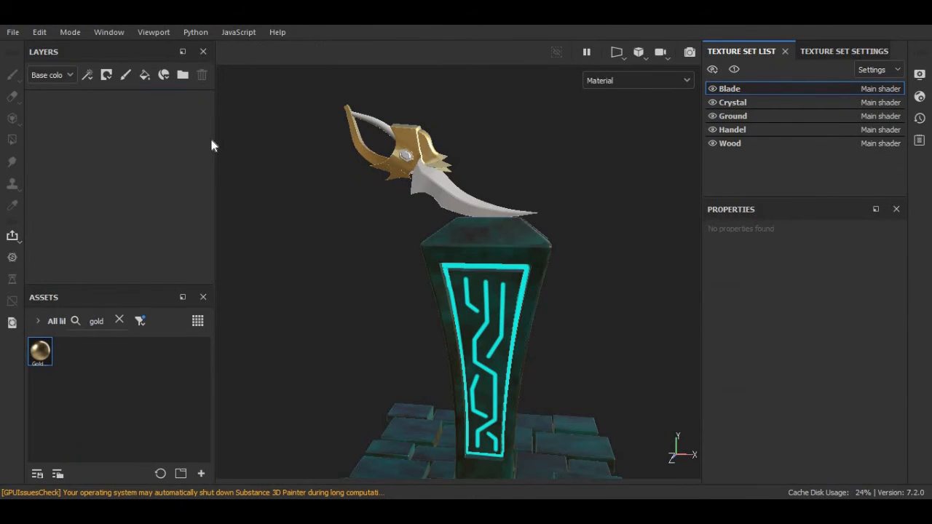
pyautogui.click(121, 322)
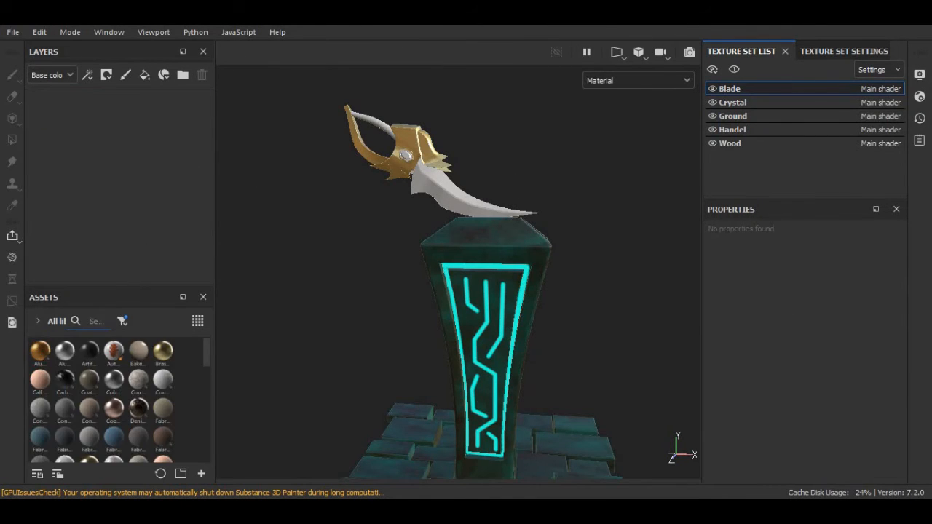
pyautogui.write('sil')
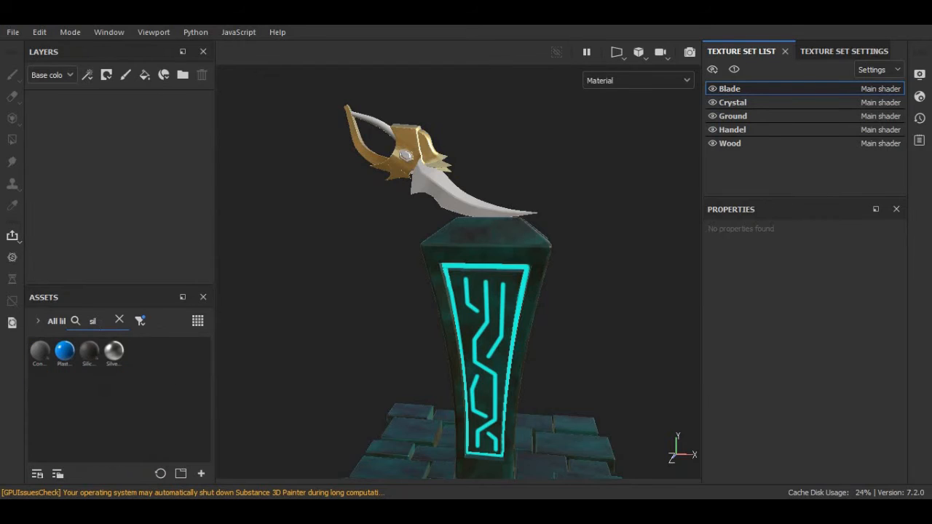
pyautogui.write('ver')
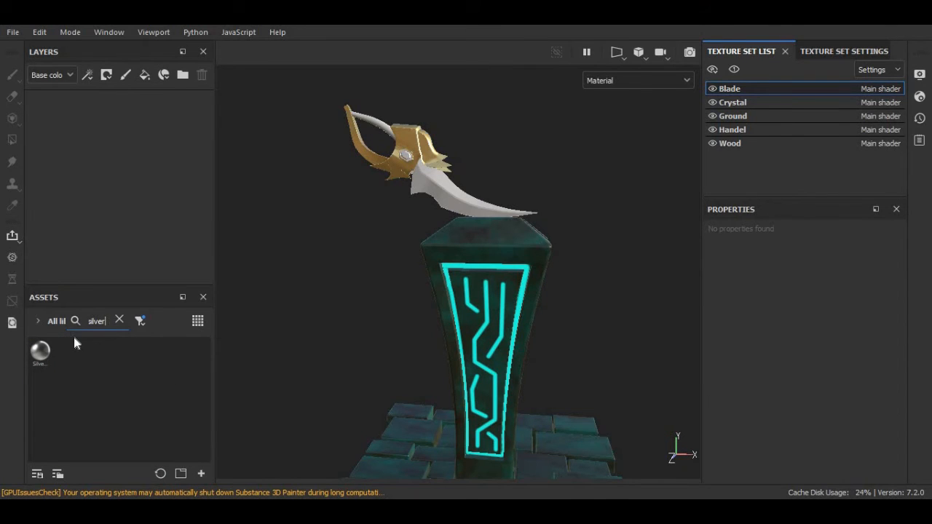
pyautogui.moveTo(40, 355); pyautogui.dragTo(109, 233)
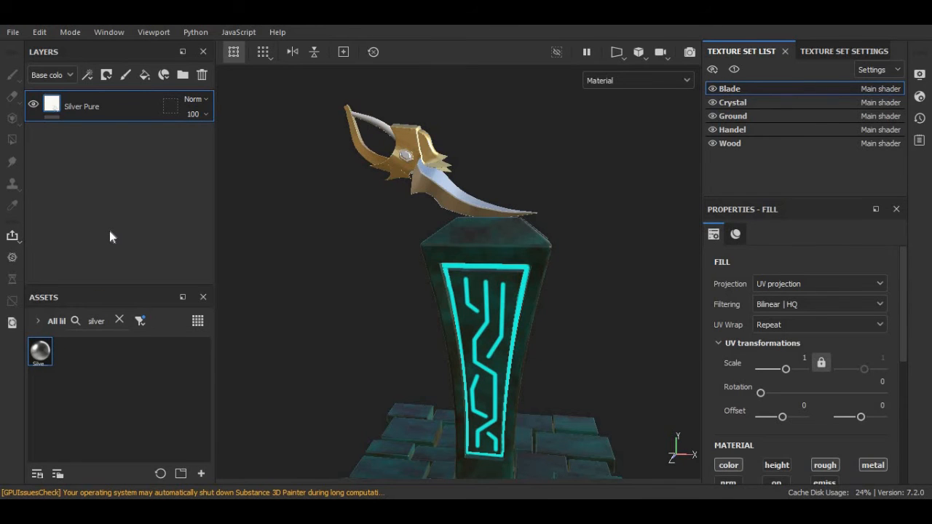
pyautogui.scroll(-5, 778, 433)
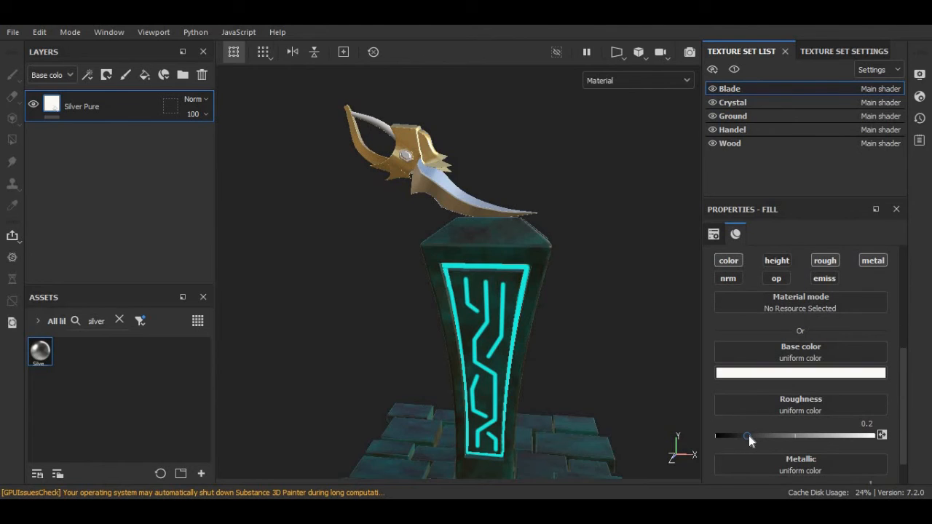
# Set the Blade's Silver Pure layer to roughness 0.1631 and metallic 0.9356, and clear the asset search.
pyautogui.moveTo(748, 436); pyautogui.dragTo(761, 441)
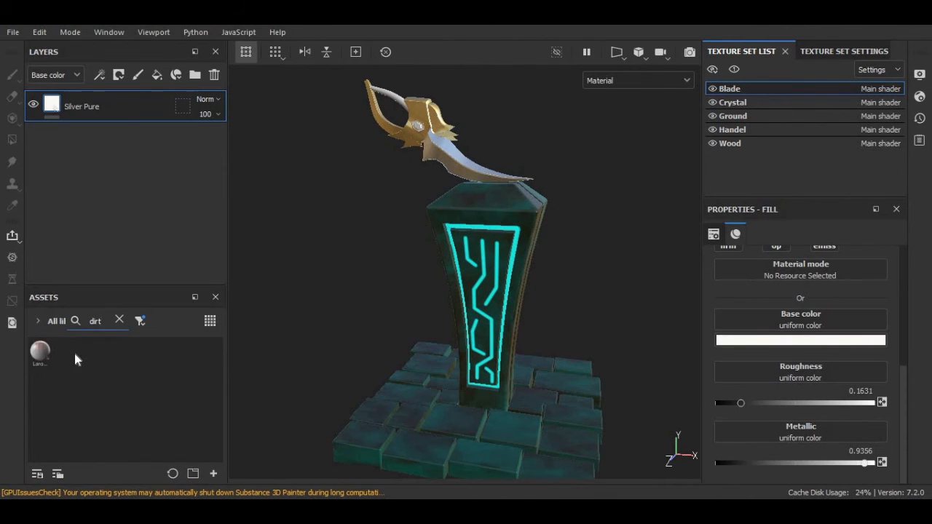
pyautogui.click(119, 320)
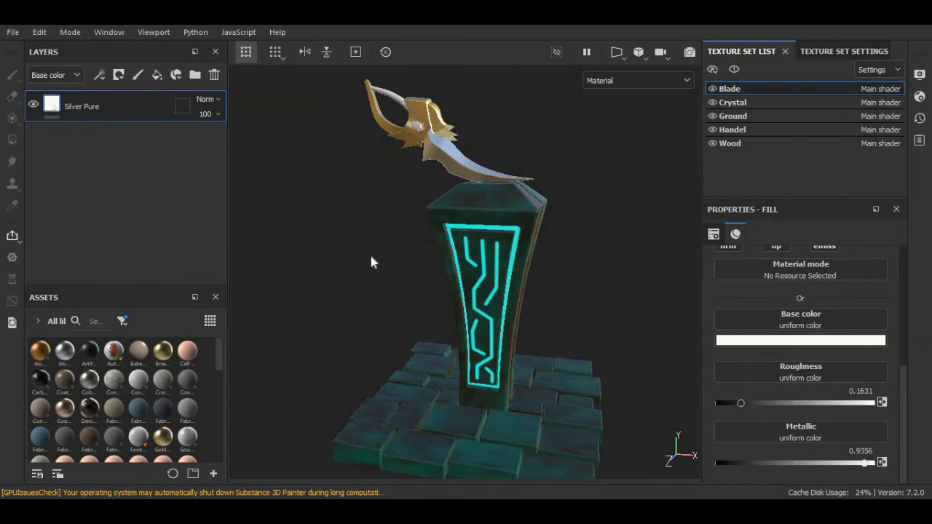
pyautogui.keyDown('alt'); pyautogui.moveTo(389, 275); pyautogui.dragTo(403, 260); pyautogui.keyUp('alt')
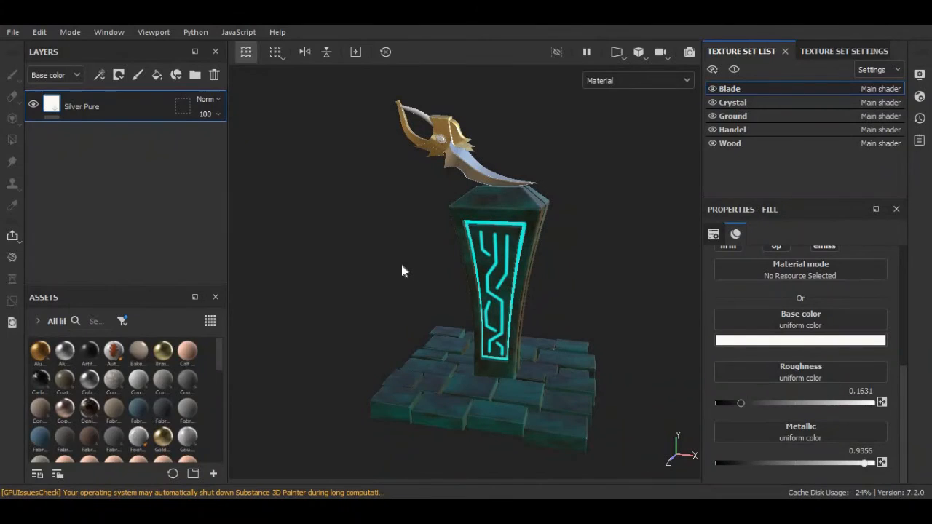
# Replace the Crystal texture set's default layer with a fill layer named "Base Crystal".
pyautogui.click(729, 104)
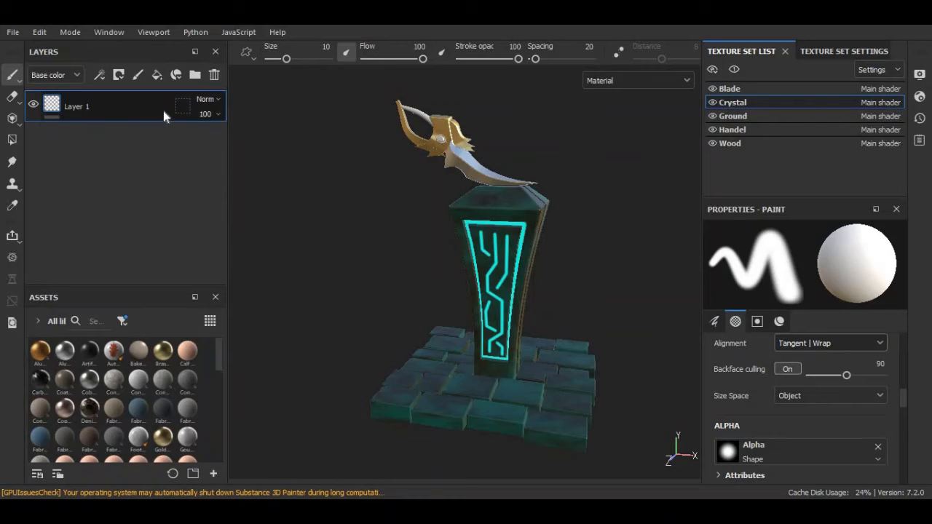
pyautogui.click(213, 75)
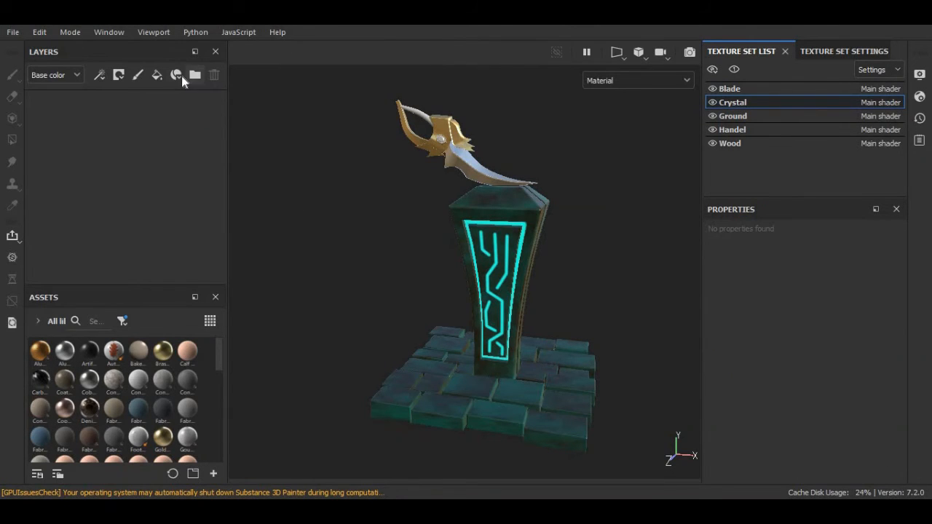
pyautogui.click(157, 75)
pyautogui.doubleClick(81, 104)
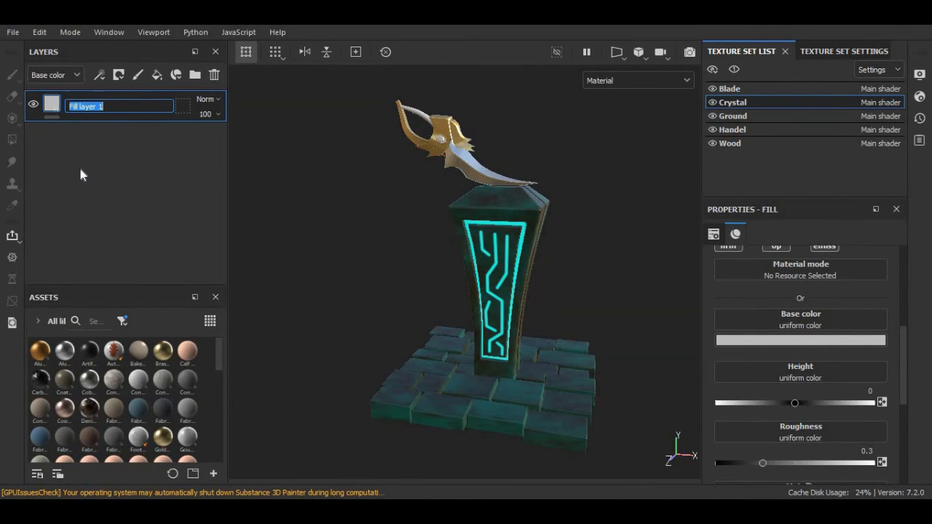
pyautogui.write('Base Crystal')
pyautogui.press('Return')
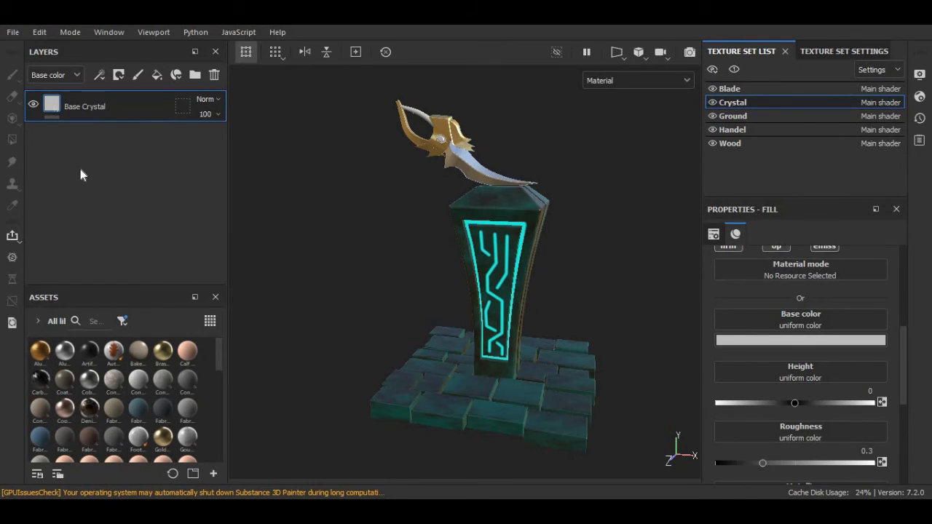
# Limit the Base Crystal layer to color and emissive channels, with a bright red emissive and base color fd0202.
pyautogui.scroll(3, 739, 343)
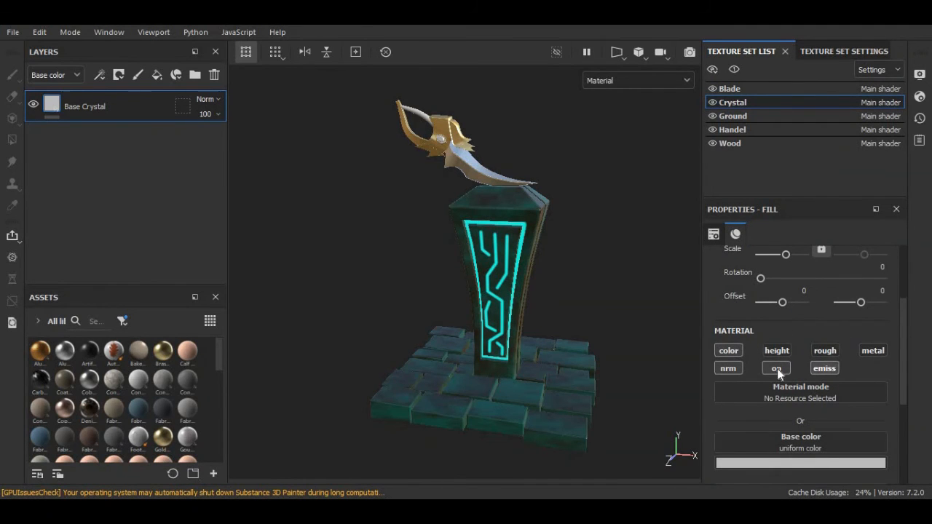
pyautogui.scroll(-2, 774, 380)
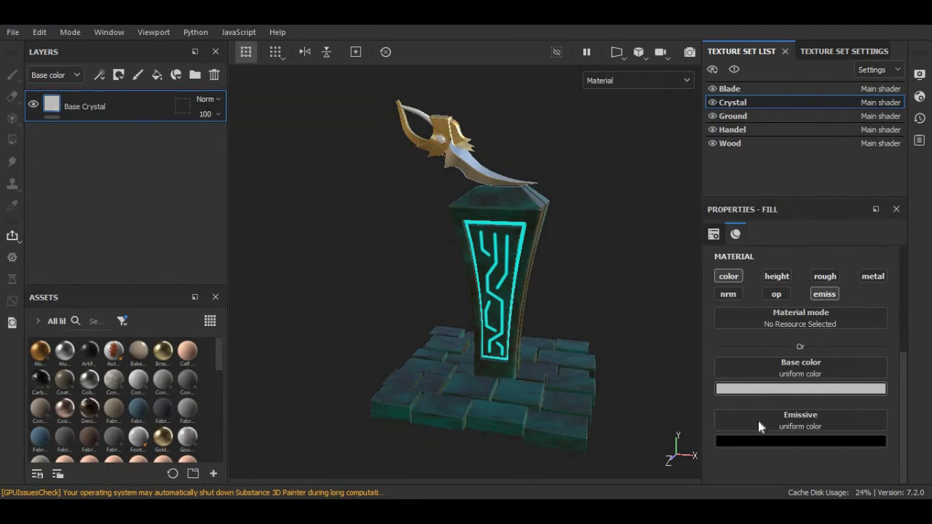
pyautogui.click(751, 439)
pyautogui.moveTo(767, 400); pyautogui.dragTo(830, 308)
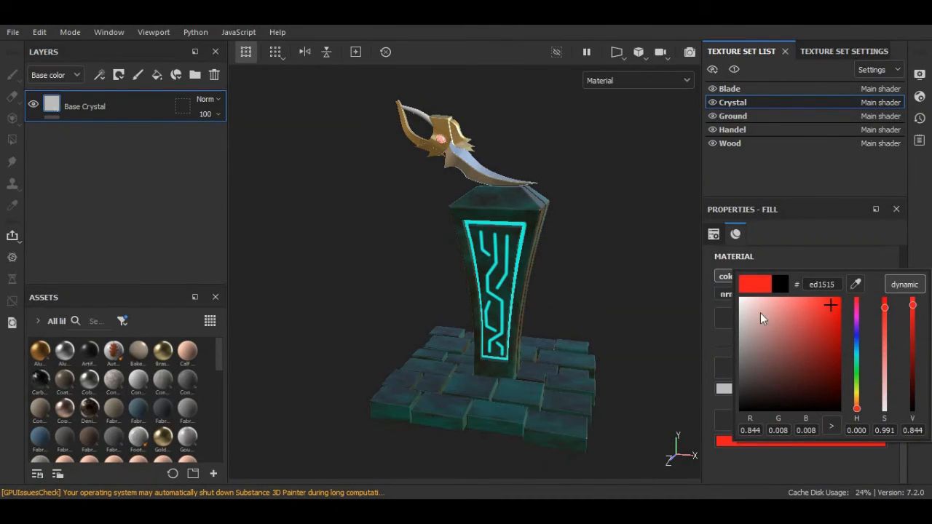
pyautogui.click(724, 388)
pyautogui.moveTo(809, 265)
pyautogui.mouseDown()
pyautogui.moveTo(820, 248)
pyautogui.moveTo(834, 251)
pyautogui.mouseUp()
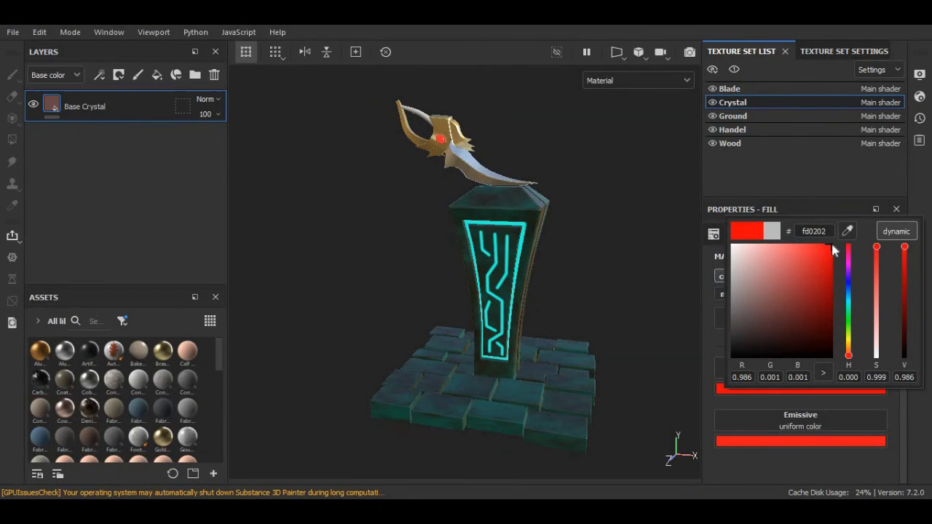
pyautogui.click(624, 198)
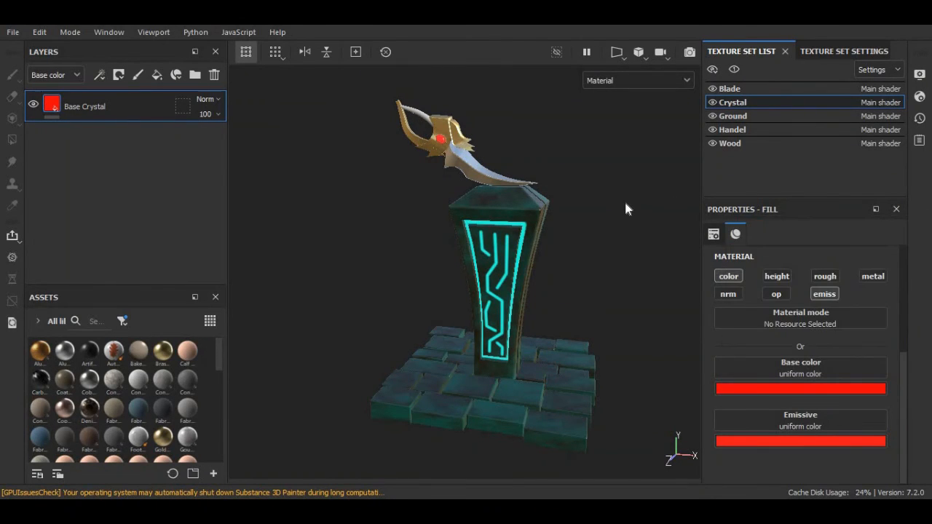
pyautogui.keyDown('alt'); pyautogui.moveTo(627, 209); pyautogui.dragTo(623, 277); pyautogui.keyUp('alt')
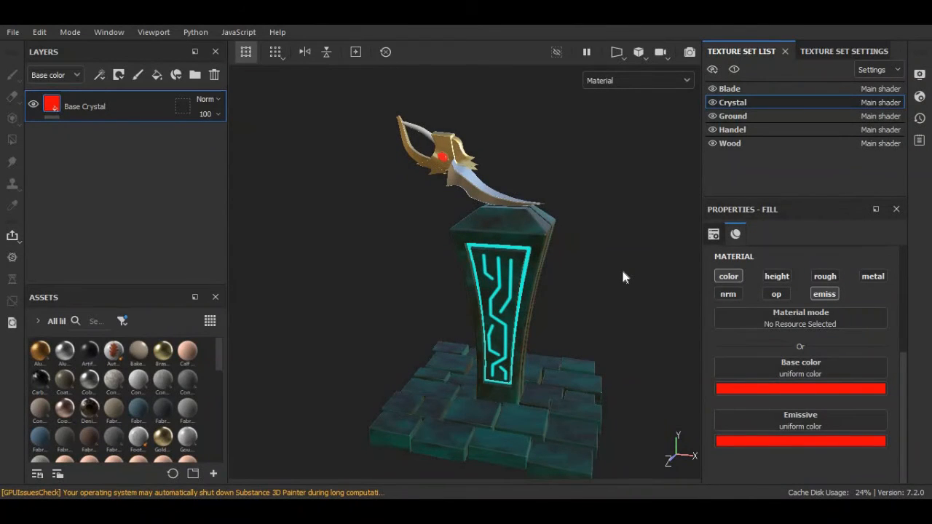
# Replace the Wood texture set's default layer with Wood American Cherry, found by searching the assets for "wood".
pyautogui.click(730, 132)
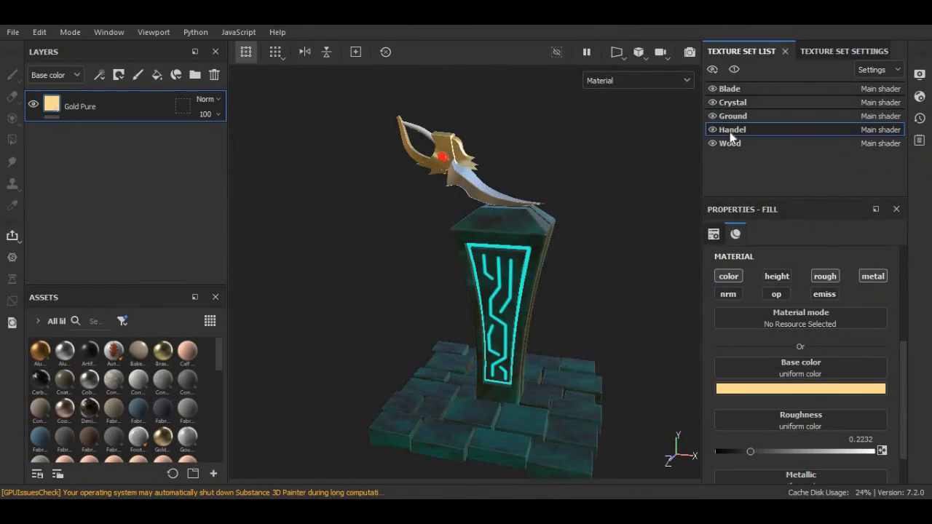
pyautogui.click(730, 144)
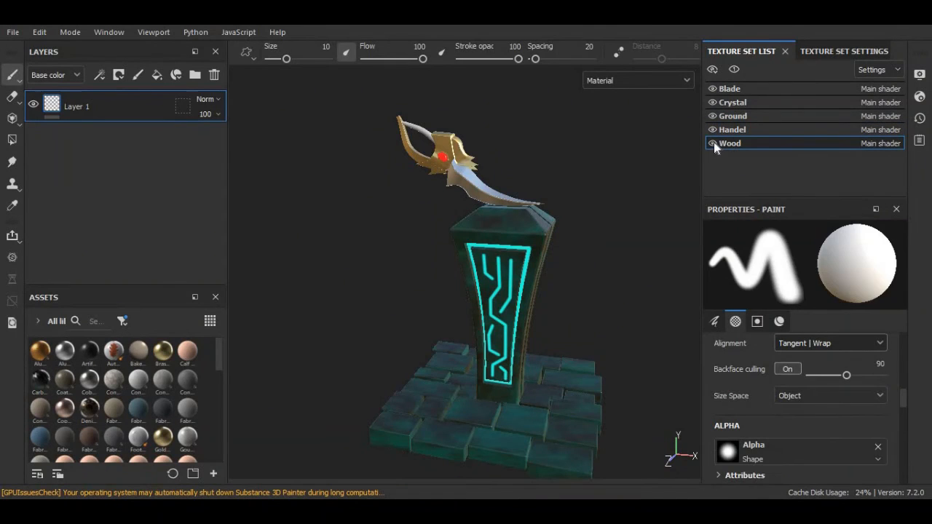
pyautogui.click(214, 75)
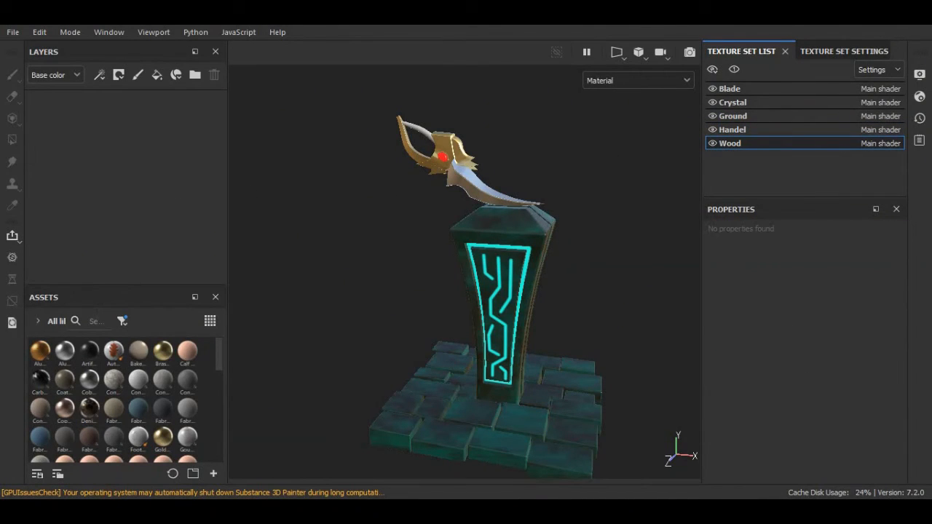
pyautogui.click(95, 321)
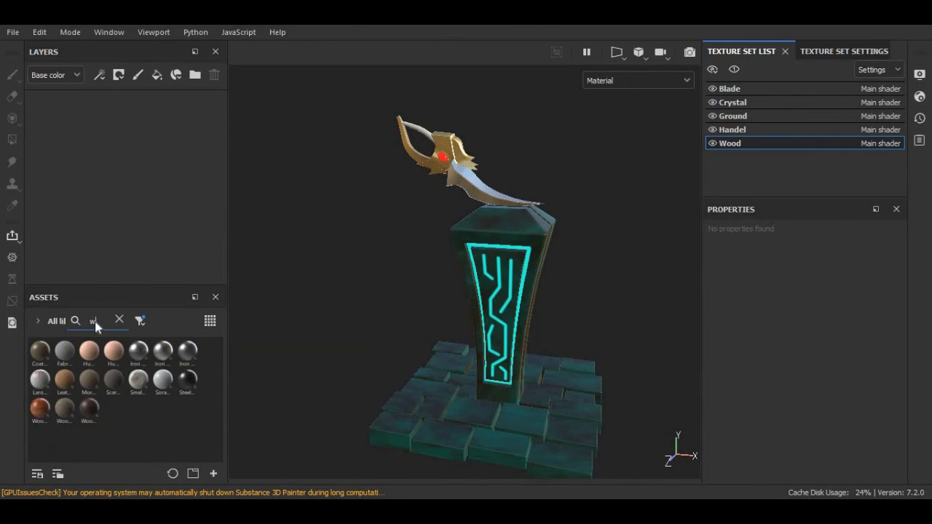
pyautogui.write('wood')
pyautogui.moveTo(40, 351); pyautogui.dragTo(71, 234)
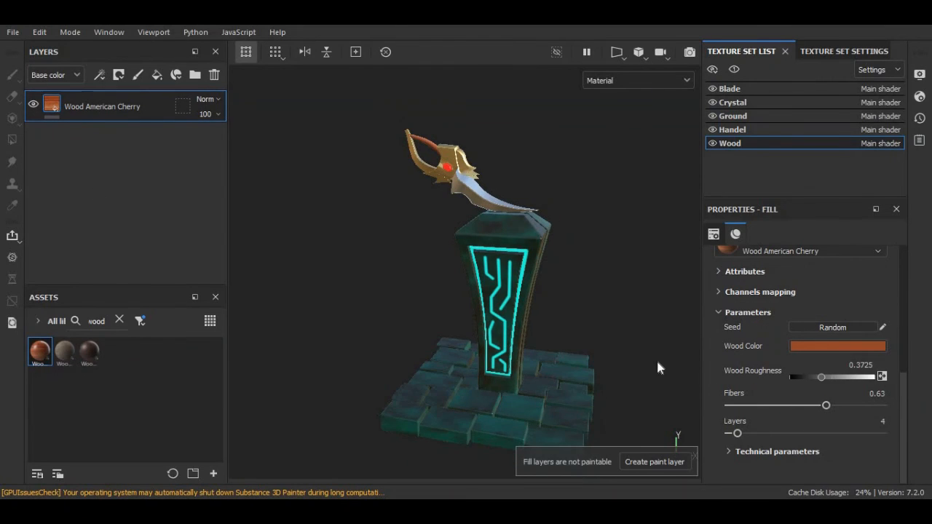
pyautogui.keyDown('alt'); pyautogui.moveTo(656, 362); pyautogui.dragTo(664, 360); pyautogui.keyUp('alt')
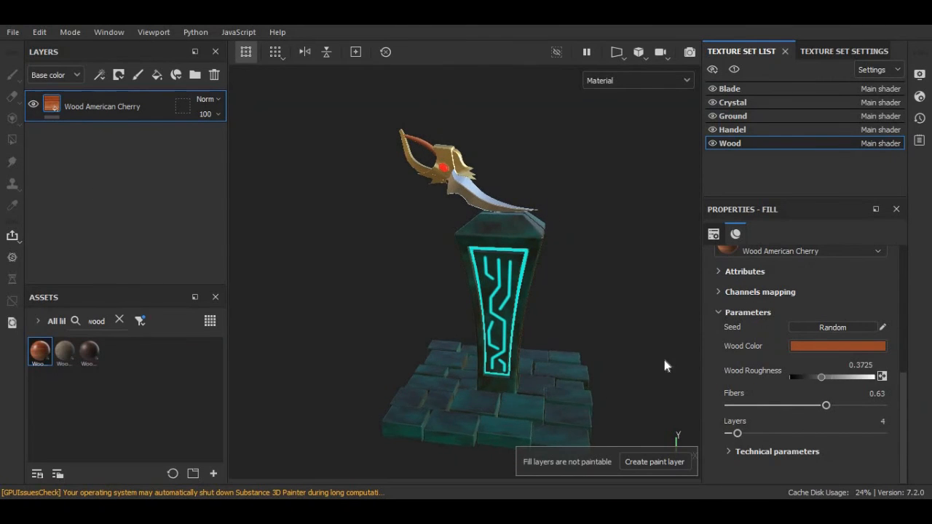
pyautogui.keyDown('alt'); pyautogui.moveTo(664, 360); pyautogui.dragTo(651, 321, button='middle'); pyautogui.keyUp('alt')
pyautogui.scroll(1, 651, 321)
pyautogui.keyDown('alt'); pyautogui.moveTo(649, 321); pyautogui.dragTo(627, 325); pyautogui.keyUp('alt')
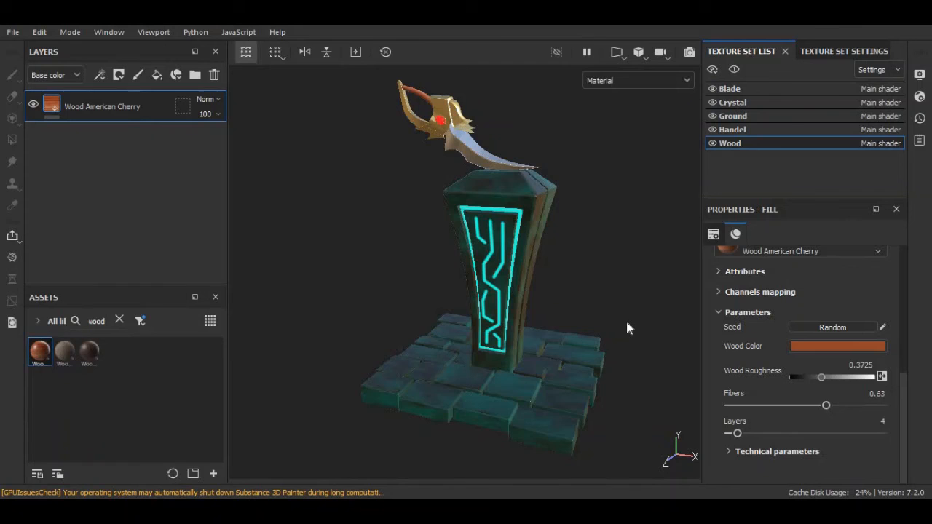
# Clear the asset search and activate the mask of the Ground set's Emissive layer for painting on the floor tiles.
pyautogui.click(723, 116)
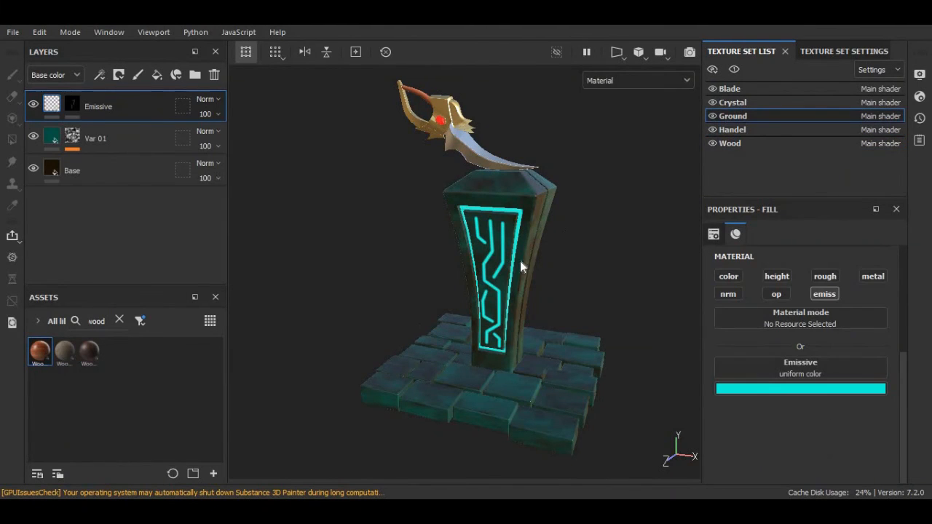
pyautogui.click(119, 319)
pyautogui.click(72, 106)
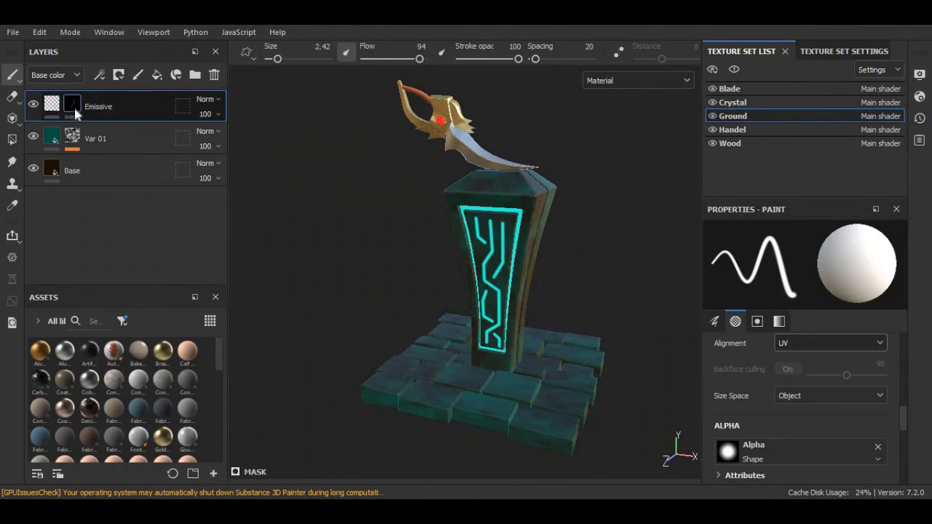
pyautogui.scroll(5, 414, 408)
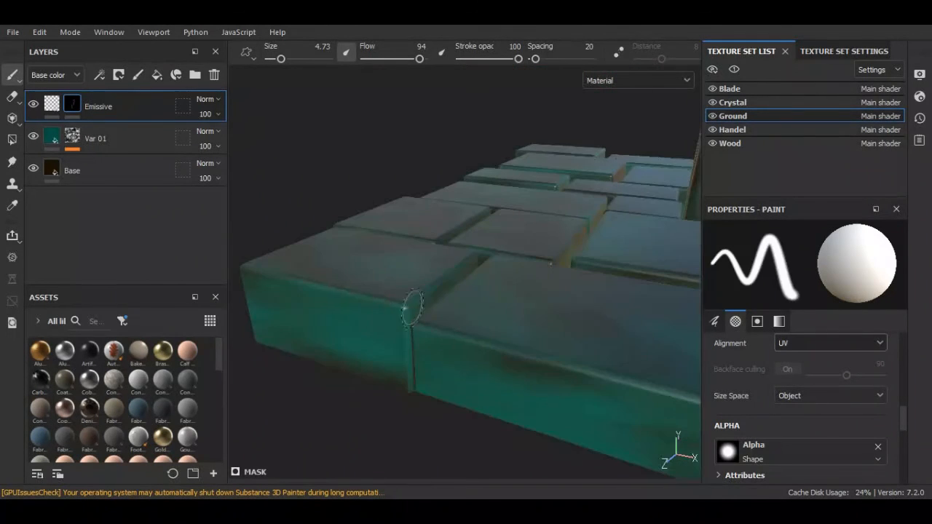
pyautogui.click(412, 308)
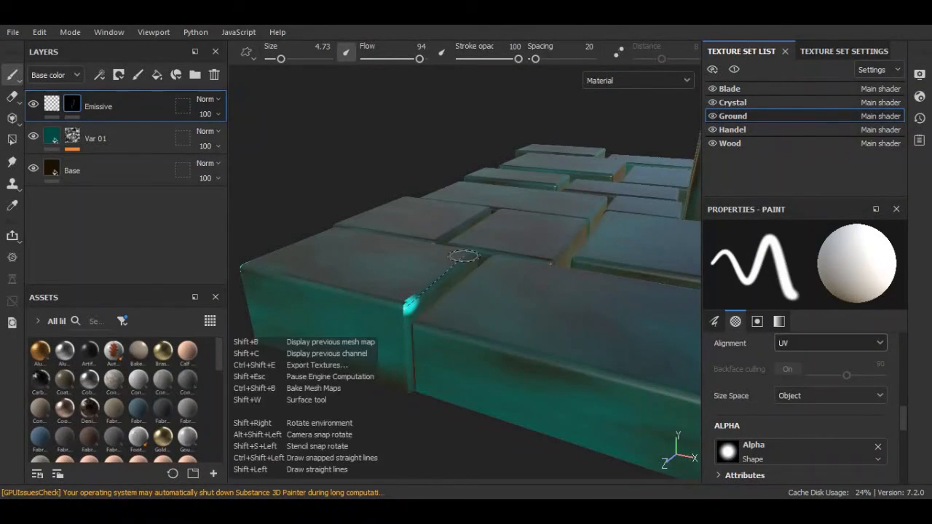
pyautogui.keyDown('shift'); pyautogui.click(470, 258); pyautogui.keyUp('shift')
pyautogui.hotkey('ctrl', 'z')
pyautogui.hotkey('ctrl', 'z')
# Paint a straight glowing line down the vertical gap between the two front corner tiles with brush size 3.01.
pyautogui.keyDown('ctrl'); pyautogui.moveTo(403, 306); pyautogui.dragTo(393, 306, button='right'); pyautogui.keyUp('ctrl')
pyautogui.click(409, 306)
pyautogui.keyDown('shift'); pyautogui.click(409, 390); pyautogui.keyUp('shift')
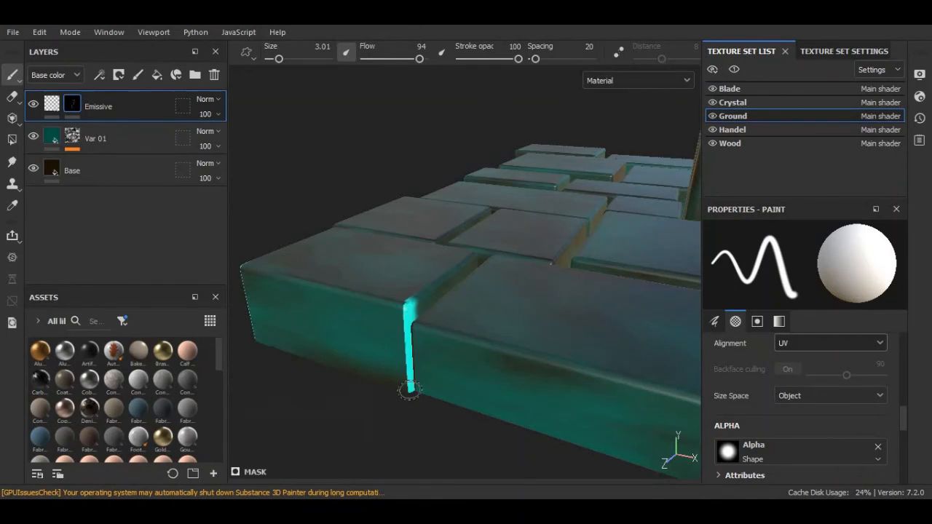
pyautogui.keyDown('alt'); pyautogui.moveTo(409, 391); pyautogui.dragTo(466, 375); pyautogui.keyUp('alt')
pyautogui.keyDown('alt'); pyautogui.moveTo(413, 291); pyautogui.dragTo(437, 357); pyautogui.keyUp('alt')
# Paint a straight glowing line along the top edge of the tile beside the painted corner gap.
pyautogui.click(438, 360)
pyautogui.keyDown('shift'); pyautogui.click(555, 307); pyautogui.keyUp('shift')
pyautogui.keyDown('alt'); pyautogui.moveTo(555, 308); pyautogui.dragTo(542, 313); pyautogui.keyUp('alt')
pyautogui.moveTo(442, 369)
pyautogui.mouseDown()
pyautogui.moveTo(550, 314)
pyautogui.moveTo(429, 379)
pyautogui.mouseUp()
pyautogui.moveTo(430, 375)
pyautogui.mouseDown()
pyautogui.moveTo(502, 308)
pyautogui.moveTo(441, 361)
pyautogui.mouseUp()
# Paint straight glowing lines along two adjoining top edges of the next tile inward.
pyautogui.moveTo(440, 360)
pyautogui.keyDown('alt'); pyautogui.mouseDown()
pyautogui.moveTo(381, 383)
pyautogui.moveTo(364, 357)
pyautogui.moveTo(437, 386)
pyautogui.mouseUp(); pyautogui.keyUp('alt')
pyautogui.keyDown('alt'); pyautogui.moveTo(437, 385); pyautogui.dragTo(469, 397, button='middle'); pyautogui.keyUp('alt')
pyautogui.keyDown('alt'); pyautogui.moveTo(469, 397); pyautogui.dragTo(466, 375); pyautogui.keyUp('alt')
pyautogui.click(466, 375)
pyautogui.keyDown('shift'); pyautogui.click(680, 335); pyautogui.keyUp('shift')
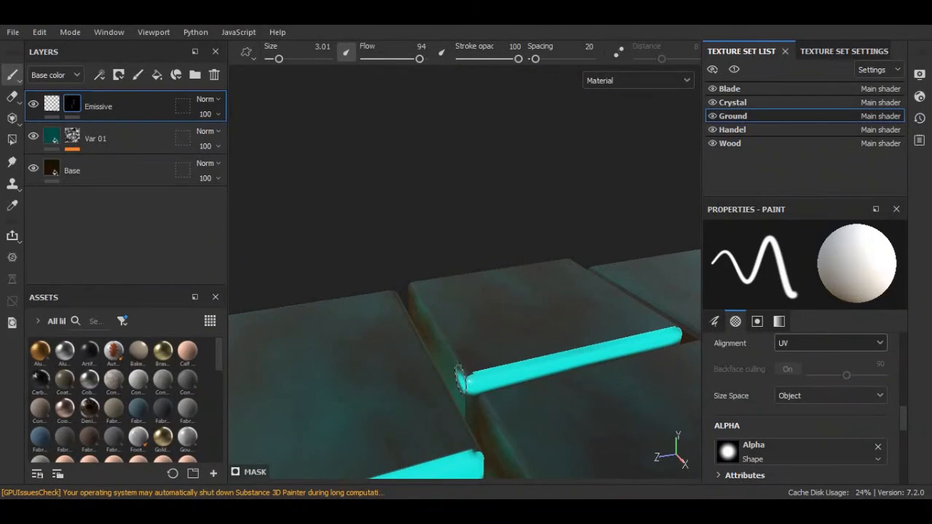
pyautogui.keyDown('shift'); pyautogui.click(412, 289); pyautogui.keyUp('shift')
# Continue the glowing outline with a stroke along the following tile's edge toward the pedestal.
pyautogui.keyDown('alt'); pyautogui.moveTo(413, 289); pyautogui.dragTo(502, 328); pyautogui.keyUp('alt')
pyautogui.keyDown('alt'); pyautogui.moveTo(411, 351); pyautogui.dragTo(437, 356, button='right'); pyautogui.keyUp('alt')
pyautogui.moveTo(418, 357)
pyautogui.mouseDown()
pyautogui.moveTo(479, 352)
pyautogui.moveTo(617, 264)
pyautogui.mouseUp()
pyautogui.keyDown('alt'); pyautogui.moveTo(617, 264); pyautogui.dragTo(467, 212, button='right'); pyautogui.keyUp('alt')
pyautogui.keyDown('alt'); pyautogui.moveTo(467, 211); pyautogui.dragTo(378, 240); pyautogui.keyUp('alt')
pyautogui.moveTo(379, 350)
pyautogui.keyDown('alt'); pyautogui.mouseDown(button='right')
pyautogui.moveTo(468, 420)
pyautogui.moveTo(456, 400)
pyautogui.mouseUp(button='right'); pyautogui.keyUp('alt')
pyautogui.keyDown('alt'); pyautogui.moveTo(456, 401); pyautogui.dragTo(466, 399); pyautogui.keyUp('alt')
pyautogui.keyDown('alt'); pyautogui.moveTo(466, 399); pyautogui.dragTo(501, 338, button='middle'); pyautogui.keyUp('alt')
pyautogui.moveTo(500, 336)
pyautogui.keyDown('alt'); pyautogui.mouseDown(button='right')
pyautogui.moveTo(522, 362)
pyautogui.moveTo(391, 441)
pyautogui.mouseUp(button='right'); pyautogui.keyUp('alt')
pyautogui.keyDown('alt'); pyautogui.moveTo(391, 441); pyautogui.dragTo(437, 429); pyautogui.keyUp('alt')
pyautogui.moveTo(436, 430)
pyautogui.keyDown('alt'); pyautogui.mouseDown(button='middle')
pyautogui.moveTo(439, 341)
pyautogui.moveTo(510, 378)
pyautogui.mouseUp(button='middle'); pyautogui.keyUp('alt')
# Paint the front edge and the pedestal-side edge of the tile beside the pedestal's base with glowing lines.
pyautogui.moveTo(495, 351)
pyautogui.mouseDown()
pyautogui.moveTo(409, 311)
pyautogui.moveTo(452, 300)
pyautogui.mouseUp()
pyautogui.keyDown('alt'); pyautogui.moveTo(437, 249); pyautogui.dragTo(378, 243); pyautogui.keyUp('alt')
pyautogui.keyDown('alt'); pyautogui.moveTo(379, 243); pyautogui.dragTo(399, 243, button='right'); pyautogui.keyUp('alt')
pyautogui.keyDown('alt'); pyautogui.moveTo(399, 339); pyautogui.dragTo(406, 324, button='right'); pyautogui.keyUp('alt')
pyautogui.keyDown('shift'); pyautogui.click(405, 321); pyautogui.keyUp('shift')
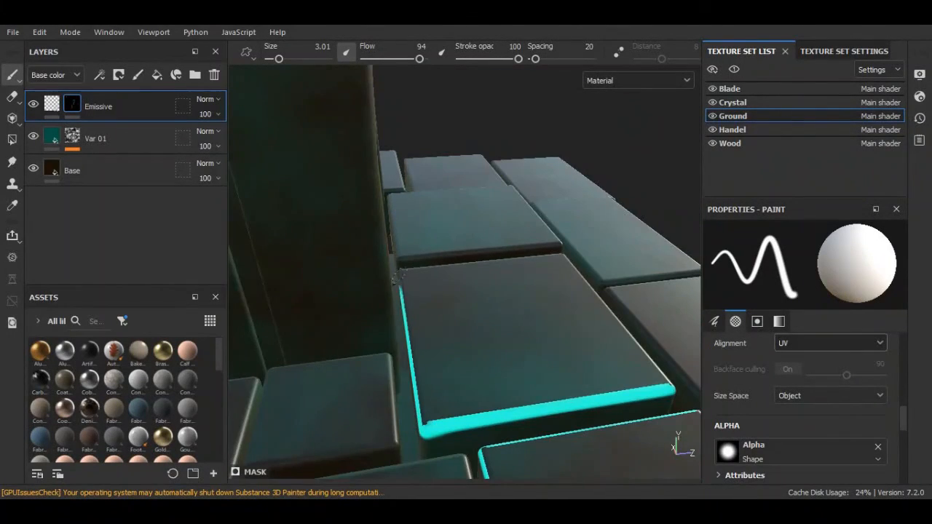
pyautogui.keyDown('alt'); pyautogui.moveTo(402, 291); pyautogui.dragTo(291, 328, button='right'); pyautogui.keyUp('alt')
pyautogui.keyDown('alt'); pyautogui.moveTo(408, 306); pyautogui.dragTo(292, 343); pyautogui.keyUp('alt')
pyautogui.keyDown('alt'); pyautogui.moveTo(291, 343); pyautogui.dragTo(407, 313, button='right'); pyautogui.keyUp('alt')
# Paint a straight glowing line along the front edge of the tile before the pedestal's rune panel.
pyautogui.moveTo(378, 350); pyautogui.dragTo(402, 356)
pyautogui.keyDown('alt'); pyautogui.moveTo(614, 395); pyautogui.dragTo(438, 341, button='middle'); pyautogui.keyUp('alt')
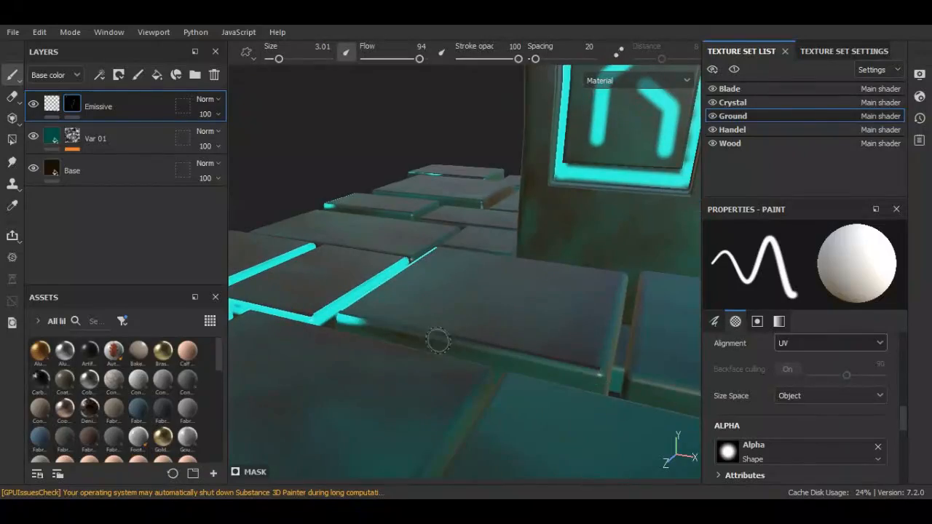
pyautogui.keyDown('shift'); pyautogui.click(590, 373); pyautogui.keyUp('shift')
pyautogui.keyDown('alt'); pyautogui.moveTo(582, 367); pyautogui.dragTo(466, 342, button='right'); pyautogui.keyUp('alt')
pyautogui.keyDown('alt'); pyautogui.moveTo(466, 342); pyautogui.dragTo(374, 370); pyautogui.keyUp('alt')
pyautogui.keyDown('alt'); pyautogui.moveTo(374, 370); pyautogui.dragTo(466, 349, button='right'); pyautogui.keyUp('alt')
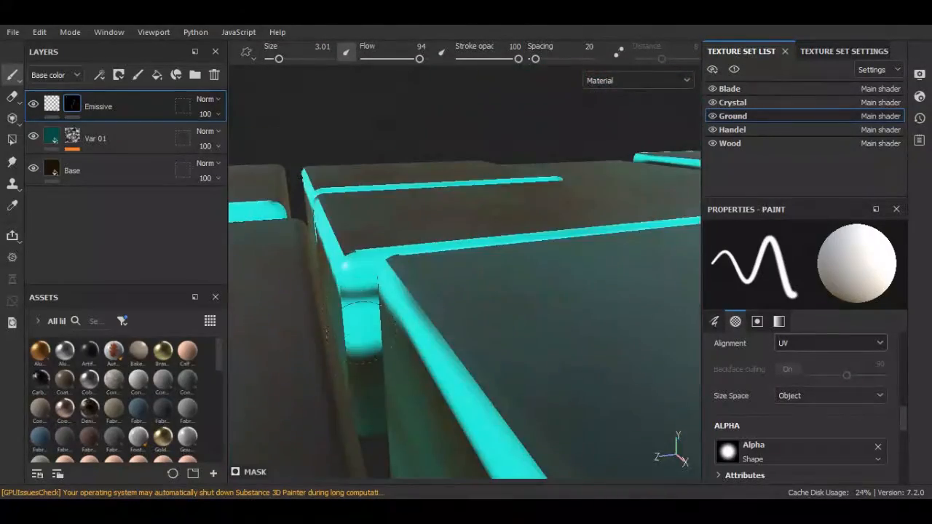
# Undo a misplaced straight stroke and paint over the front side of the tile before the rune panel with broad glowing strokes.
pyautogui.keyDown('alt'); pyautogui.moveTo(247, 386); pyautogui.dragTo(286, 378, button='right'); pyautogui.keyUp('alt')
pyautogui.keyDown('alt'); pyautogui.moveTo(286, 377); pyautogui.dragTo(346, 310); pyautogui.keyUp('alt')
pyautogui.keyDown('alt'); pyautogui.moveTo(345, 310); pyautogui.dragTo(306, 298, button='right'); pyautogui.keyUp('alt')
pyautogui.keyDown('alt'); pyautogui.moveTo(364, 306); pyautogui.dragTo(412, 313, button='middle'); pyautogui.keyUp('alt')
pyautogui.keyDown('alt'); pyautogui.moveTo(412, 313); pyautogui.dragTo(437, 342); pyautogui.keyUp('alt')
pyautogui.moveTo(436, 342)
pyautogui.keyDown('alt'); pyautogui.mouseDown(button='middle')
pyautogui.moveTo(463, 367)
pyautogui.moveTo(349, 331)
pyautogui.mouseUp(button='middle'); pyautogui.keyUp('alt')
pyautogui.keyDown('shift'); pyautogui.click(653, 383); pyautogui.keyUp('shift')
pyautogui.hotkey('ctrl', 'z')
pyautogui.keyDown('alt'); pyautogui.moveTo(626, 371); pyautogui.dragTo(487, 345); pyautogui.keyUp('alt')
pyautogui.moveTo(487, 345)
pyautogui.keyDown('alt'); pyautogui.mouseDown(button='middle')
pyautogui.moveTo(357, 337)
pyautogui.moveTo(466, 320)
pyautogui.mouseUp(button='middle'); pyautogui.keyUp('alt')
pyautogui.moveTo(615, 310); pyautogui.dragTo(408, 318)
pyautogui.keyDown('alt'); pyautogui.moveTo(408, 318); pyautogui.dragTo(586, 316, button='middle'); pyautogui.keyUp('alt')
pyautogui.moveTo(586, 316); pyautogui.dragTo(364, 316)
pyautogui.keyDown('alt'); pyautogui.moveTo(575, 318); pyautogui.dragTo(536, 318, button='right'); pyautogui.keyUp('alt')
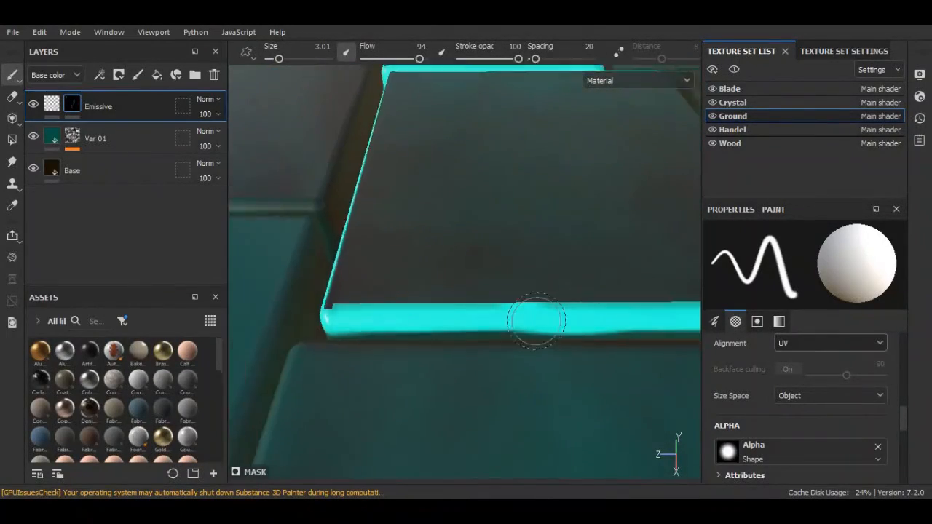
# Fill the remaining dark patches along that tile's front side with further glowing strokes.
pyautogui.moveTo(536, 318)
pyautogui.keyDown('alt'); pyautogui.mouseDown()
pyautogui.moveTo(455, 331)
pyautogui.moveTo(254, 280)
pyautogui.mouseUp(); pyautogui.keyUp('alt')
pyautogui.keyDown('alt'); pyautogui.moveTo(255, 280); pyautogui.dragTo(406, 323, button='middle'); pyautogui.keyUp('alt')
pyautogui.moveTo(405, 322); pyautogui.dragTo(255, 288)
pyautogui.keyDown('alt'); pyautogui.moveTo(255, 288); pyautogui.dragTo(379, 328, button='middle'); pyautogui.keyUp('alt')
pyautogui.moveTo(313, 313); pyautogui.dragTo(546, 372)
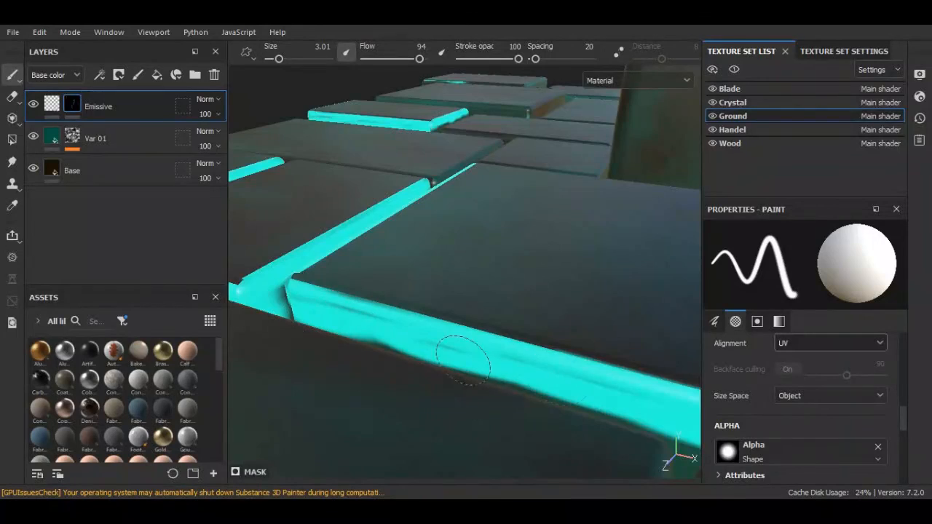
# Extend the glow to the far corner of the tile's front side with a straight stroke.
pyautogui.keyDown('alt'); pyautogui.moveTo(462, 359); pyautogui.dragTo(554, 371); pyautogui.keyUp('alt')
pyautogui.keyDown('alt'); pyautogui.moveTo(553, 372); pyautogui.dragTo(501, 381, button='middle'); pyautogui.keyUp('alt')
pyautogui.moveTo(492, 384)
pyautogui.keyDown('alt'); pyautogui.mouseDown(button='right')
pyautogui.moveTo(530, 396)
pyautogui.moveTo(481, 396)
pyautogui.mouseUp(button='right'); pyautogui.keyUp('alt')
pyautogui.click(534, 389)
pyautogui.moveTo(537, 391)
pyautogui.keyDown('alt'); pyautogui.mouseDown(button='middle')
pyautogui.moveTo(637, 439)
pyautogui.moveTo(757, 477)
pyautogui.mouseUp(button='middle'); pyautogui.keyUp('alt')
pyautogui.keyDown('alt'); pyautogui.moveTo(335, 334); pyautogui.dragTo(295, 328, button='right'); pyautogui.keyUp('alt')
pyautogui.keyDown('shift'); pyautogui.click(398, 351); pyautogui.keyUp('shift')
# Reduce the brush size to 1.26 and touch up the glowing line along the tile's front top edge and corners.
pyautogui.keyDown('ctrl'); pyautogui.moveTo(397, 352); pyautogui.dragTo(410, 357, button='right'); pyautogui.keyUp('ctrl')
pyautogui.moveTo(526, 394); pyautogui.dragTo(591, 416)
pyautogui.keyDown('alt'); pyautogui.moveTo(641, 422); pyautogui.dragTo(575, 388, button='middle'); pyautogui.keyUp('alt')
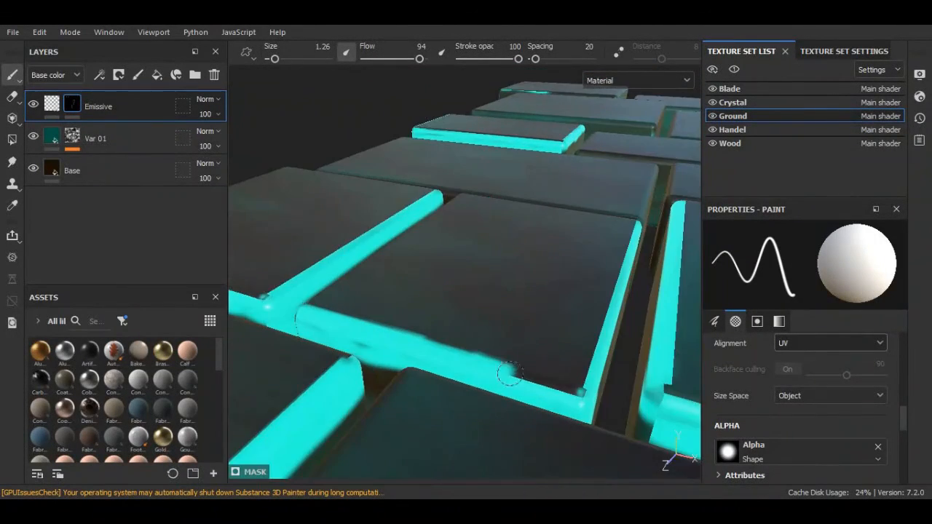
pyautogui.moveTo(576, 389)
pyautogui.mouseDown()
pyautogui.moveTo(463, 354)
pyautogui.moveTo(391, 316)
pyautogui.moveTo(409, 304)
pyautogui.mouseUp()
pyautogui.moveTo(409, 304)
pyautogui.keyDown('alt'); pyautogui.mouseDown()
pyautogui.moveTo(306, 331)
pyautogui.moveTo(345, 313)
pyautogui.mouseUp(); pyautogui.keyUp('alt')
pyautogui.moveTo(346, 313)
pyautogui.mouseDown()
pyautogui.moveTo(327, 288)
pyautogui.moveTo(351, 270)
pyautogui.mouseUp()
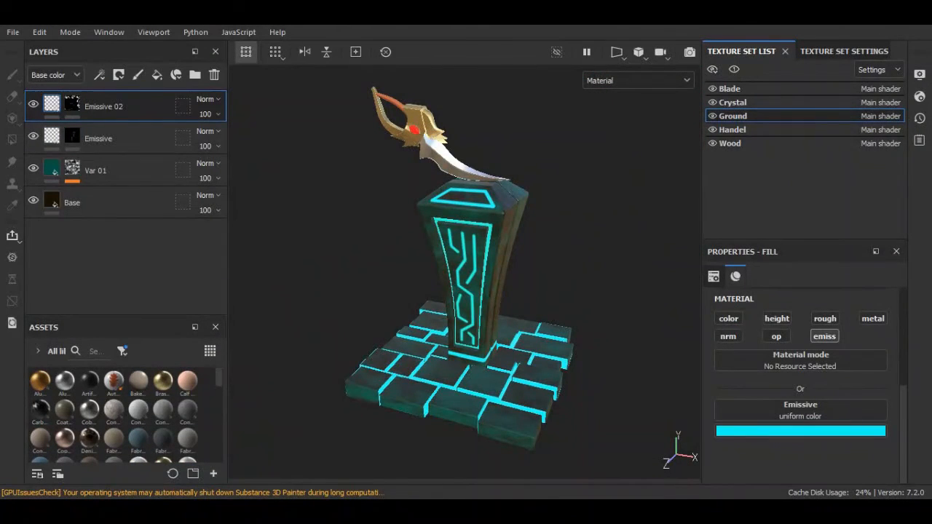